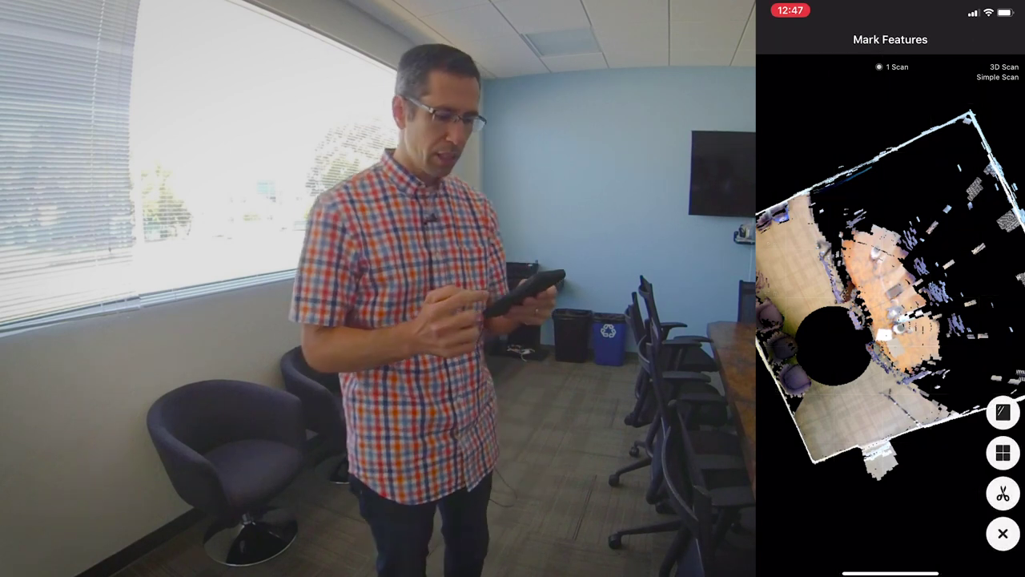
Step: In Mark Features, choose the window tool and drag a window marker onto the room's bottom wall
{"action": "left_click", "coordinate": [1003, 412]}
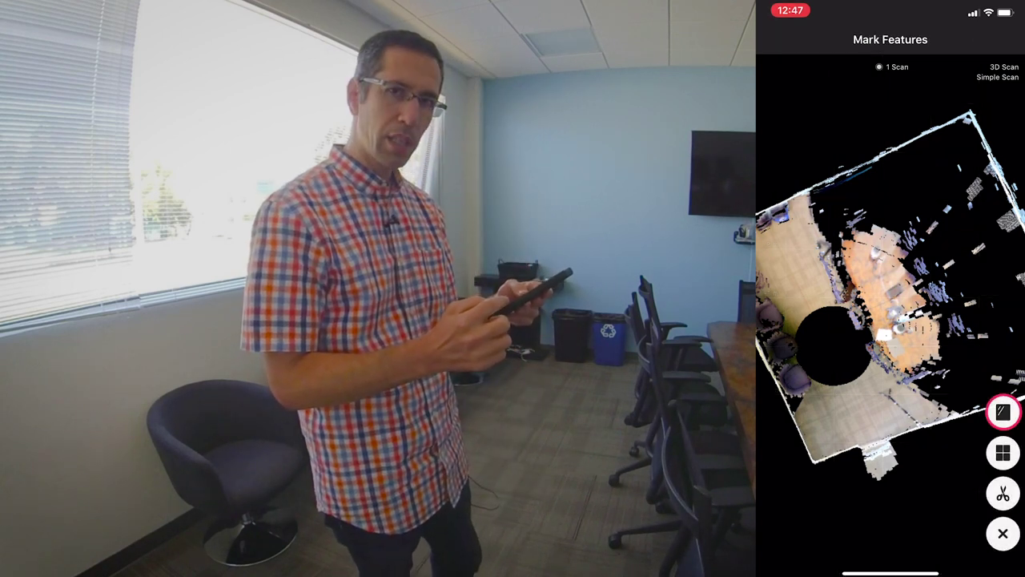
{"action": "left_click", "coordinate": [1003, 453]}
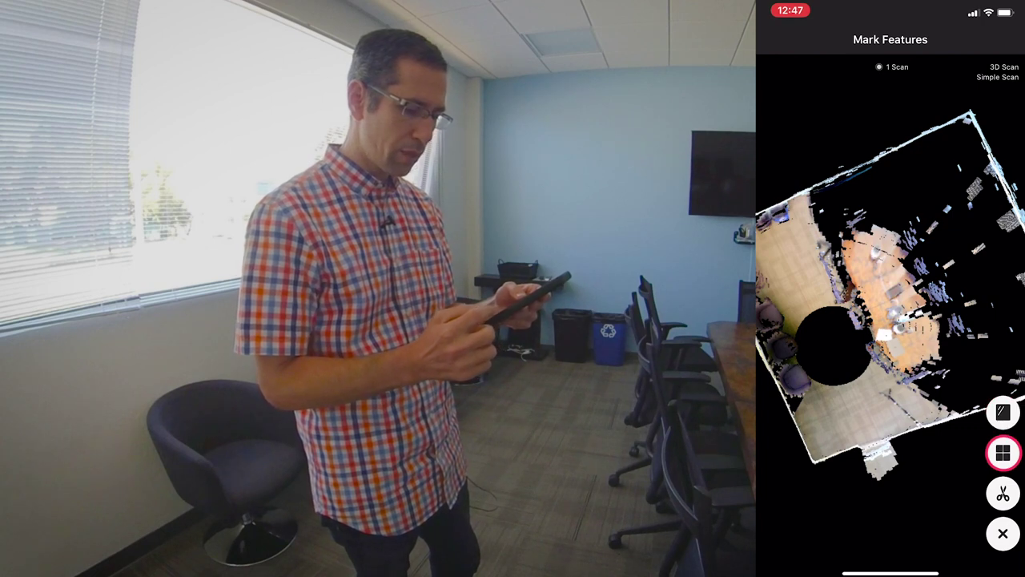
{"action": "left_click", "coordinate": [1003, 493]}
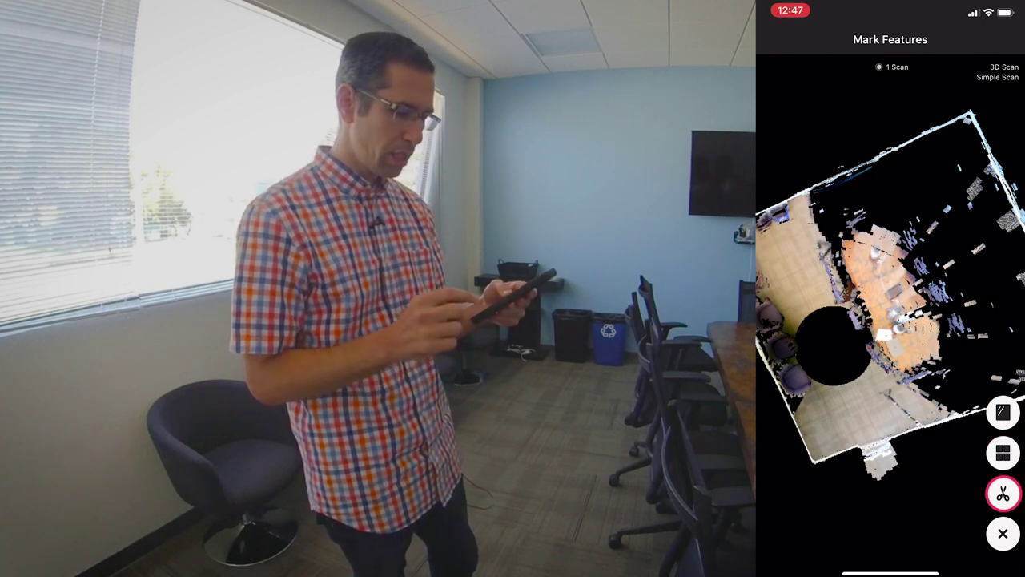
{"action": "left_click", "coordinate": [1002, 494]}
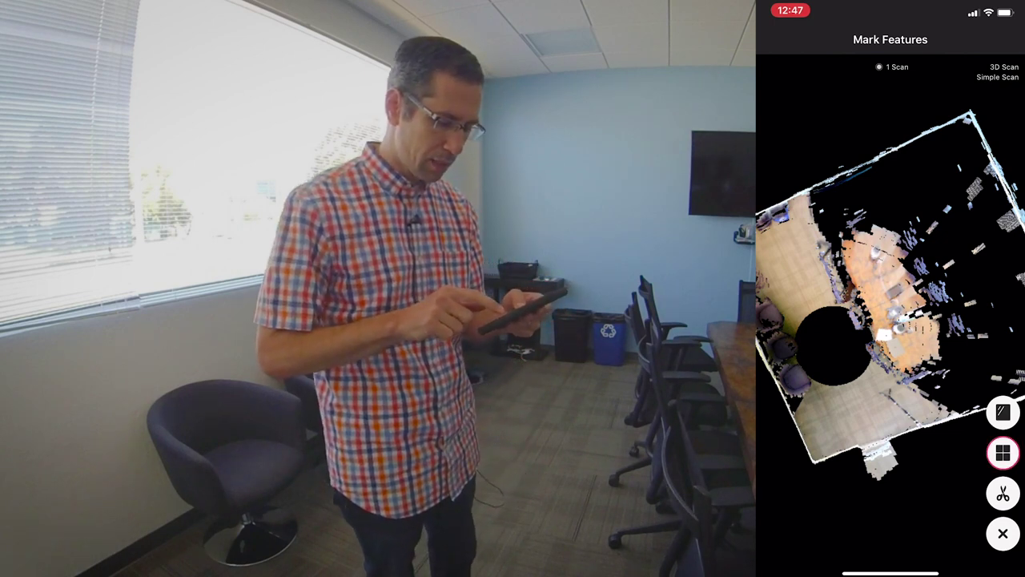
{"action": "left_click_drag", "start_coordinate": [889, 435], "coordinate": [879, 443]}
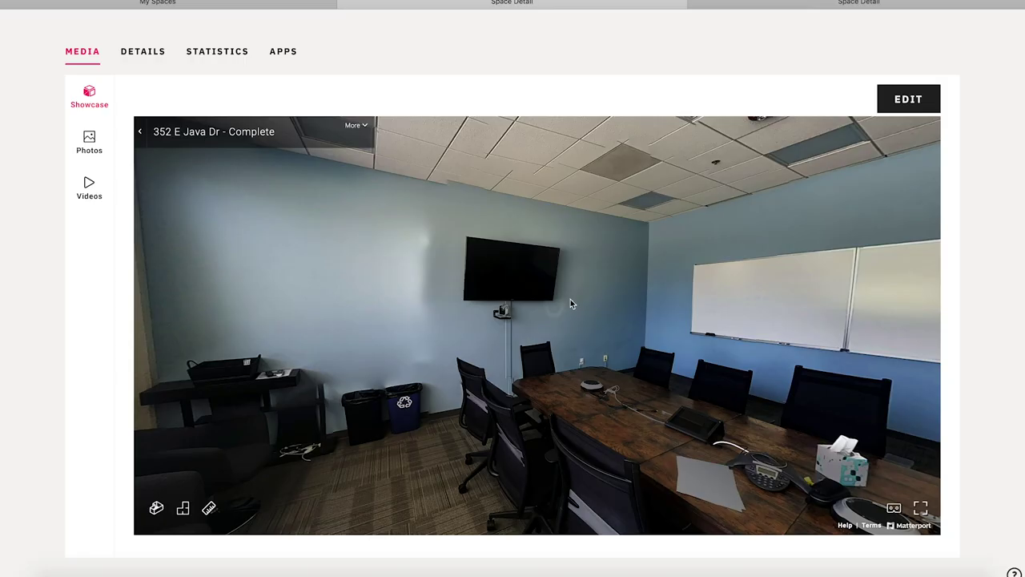
Step: Turn toward the whiteboard and the clock wall with its glass door, then move near the clock wall
{"action": "left_click_drag", "start_coordinate": [623, 290], "coordinate": [426, 299]}
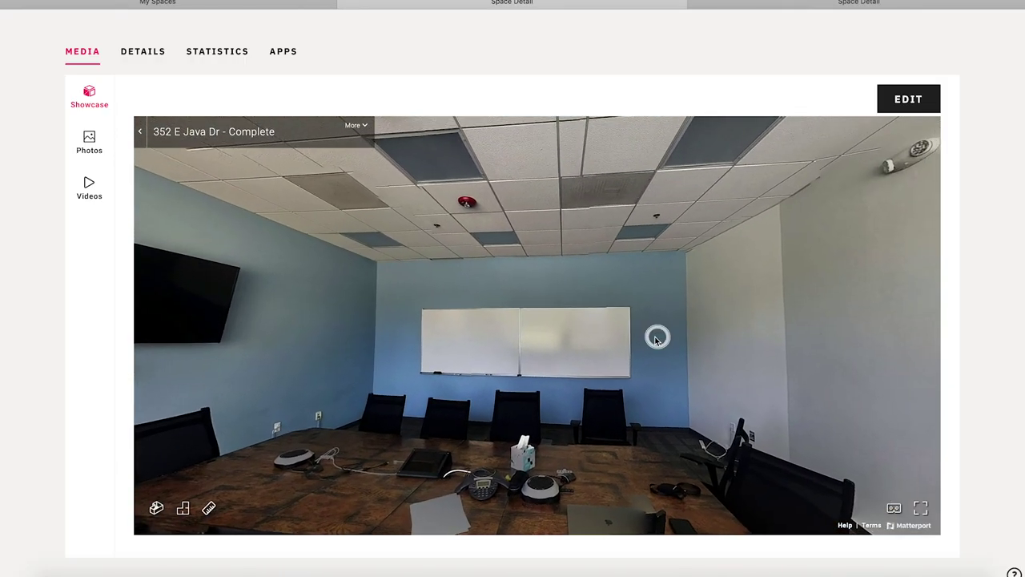
{"action": "left_click_drag", "start_coordinate": [657, 336], "coordinate": [417, 287]}
{"action": "left_click_drag", "start_coordinate": [625, 291], "coordinate": [473, 282]}
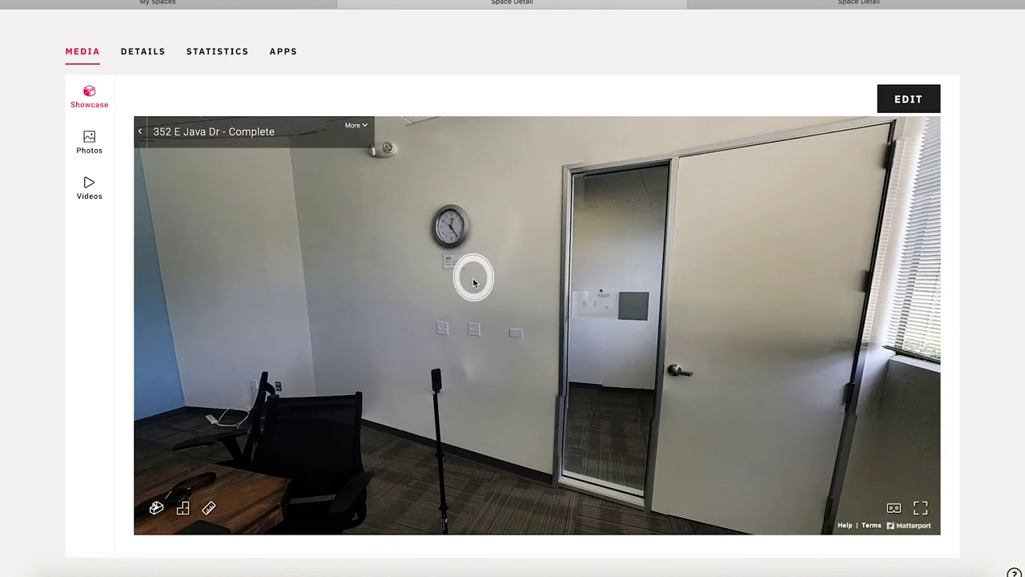
{"action": "left_click", "coordinate": [508, 302]}
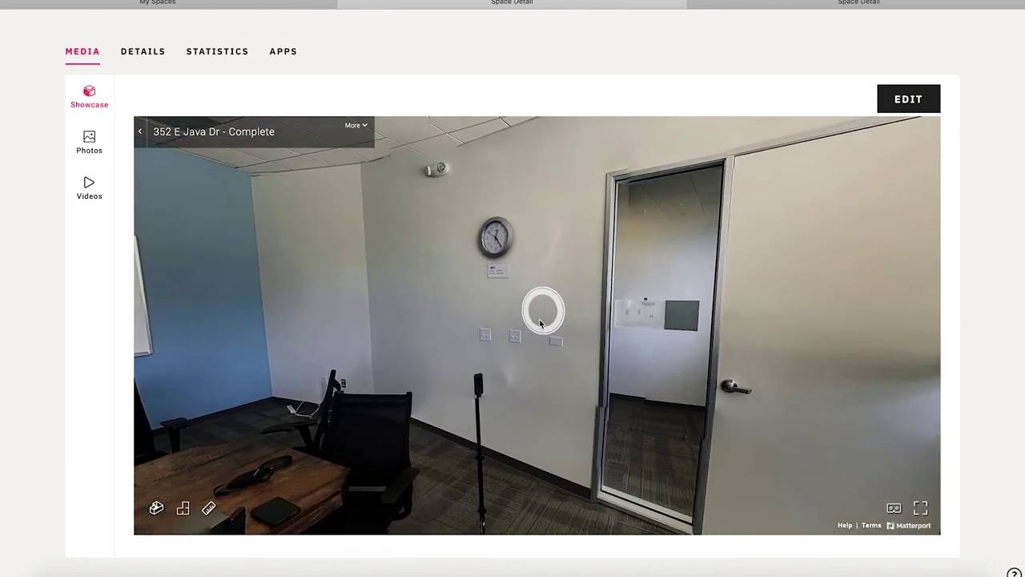
Step: Tilt the view up to inspect the ceiling, then back down to the doorway
{"action": "left_click_drag", "start_coordinate": [541, 323], "coordinate": [494, 405]}
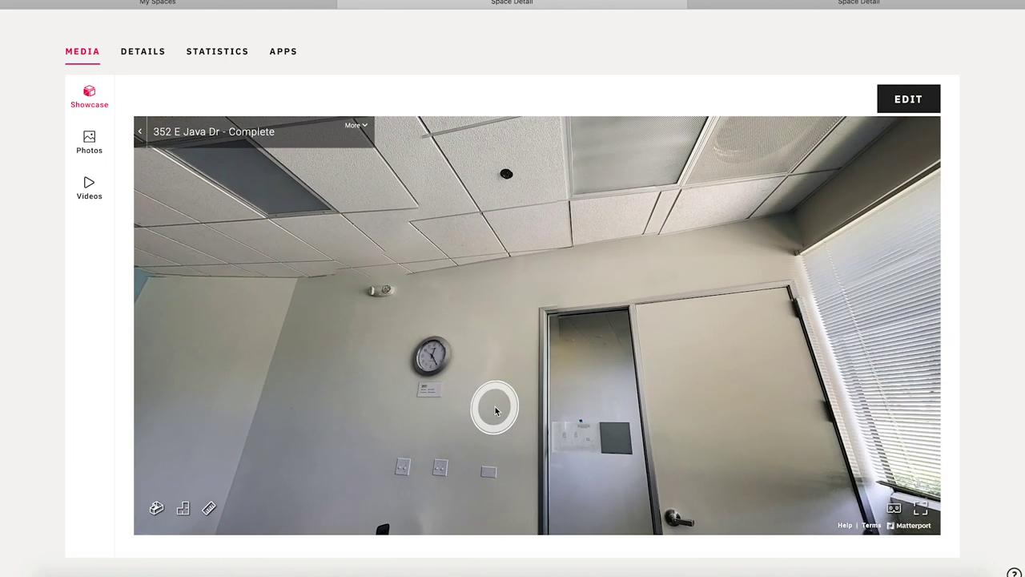
{"action": "left_click_drag", "start_coordinate": [510, 313], "coordinate": [498, 469]}
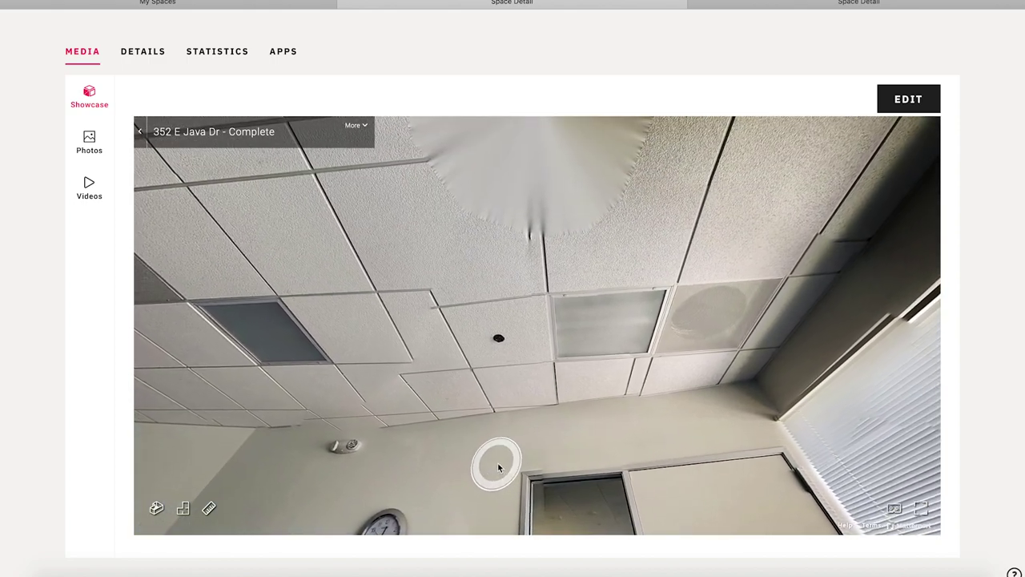
{"action": "left_click_drag", "start_coordinate": [538, 390], "coordinate": [487, 451]}
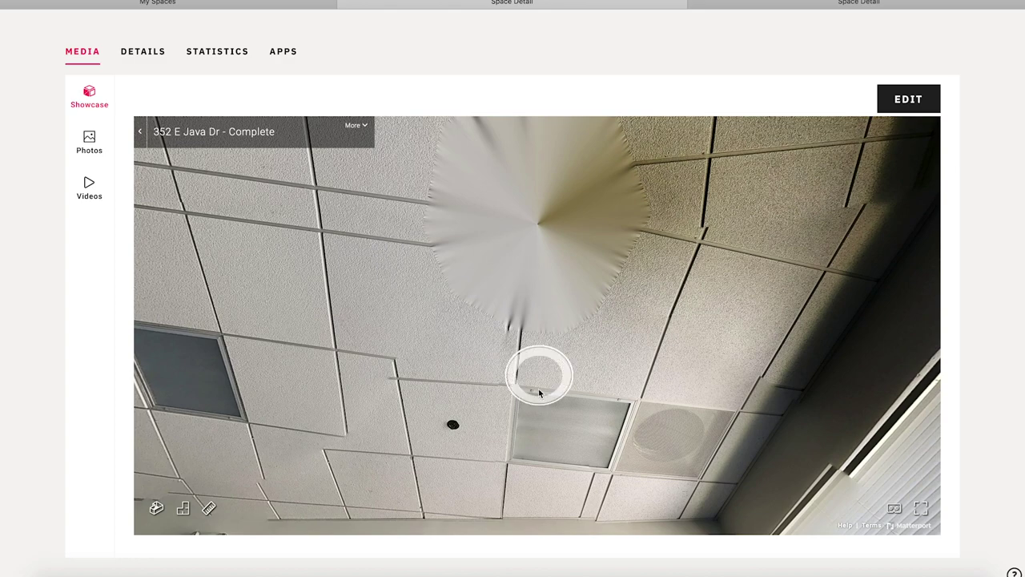
{"action": "left_click_drag", "start_coordinate": [534, 428], "coordinate": [549, 299]}
{"action": "left_click_drag", "start_coordinate": [537, 457], "coordinate": [567, 275]}
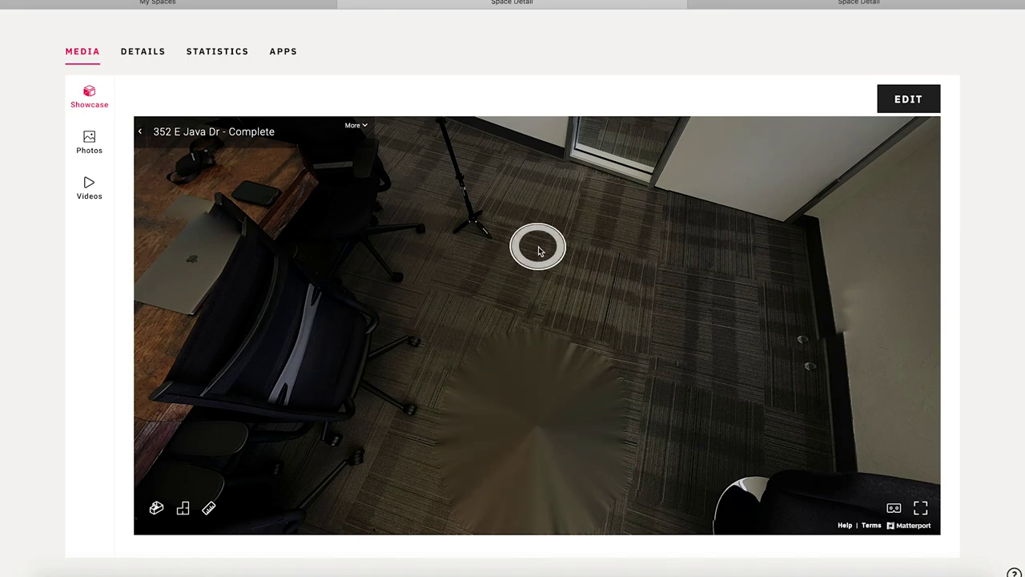
Step: Move forward and jump to a viewpoint facing the conference table and whiteboard
{"action": "left_click", "coordinate": [538, 250]}
{"action": "left_click_drag", "start_coordinate": [579, 412], "coordinate": [643, 342]}
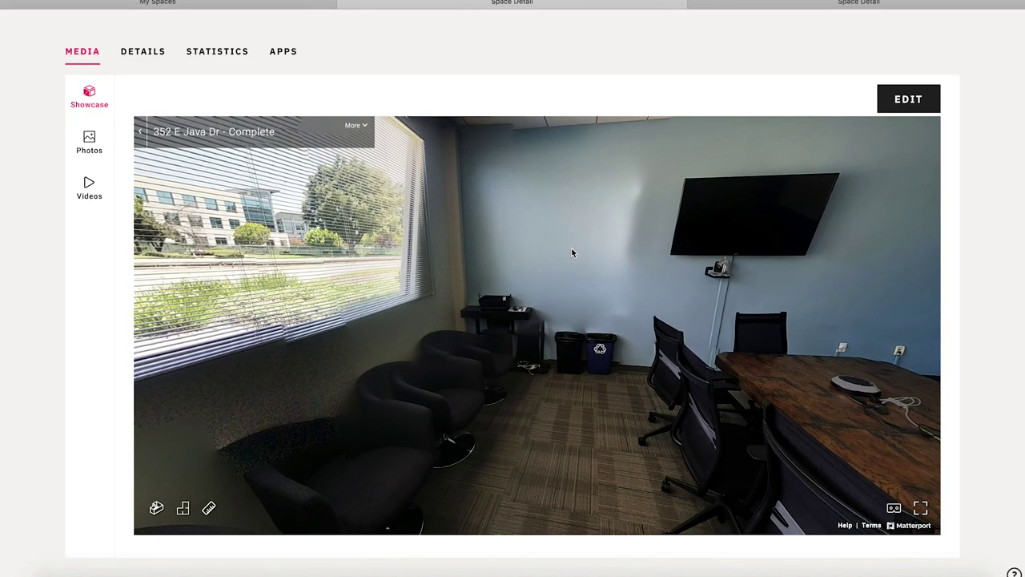
{"action": "left_click", "coordinate": [620, 254]}
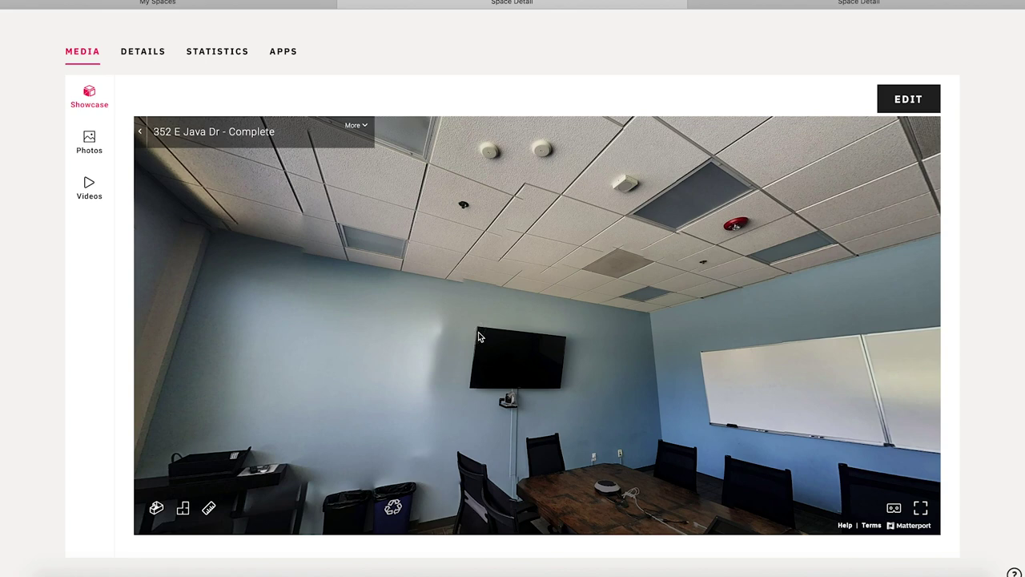
Step: Move to a viewpoint near the window and turn to see the whole window and floor
{"action": "left_click", "coordinate": [497, 265]}
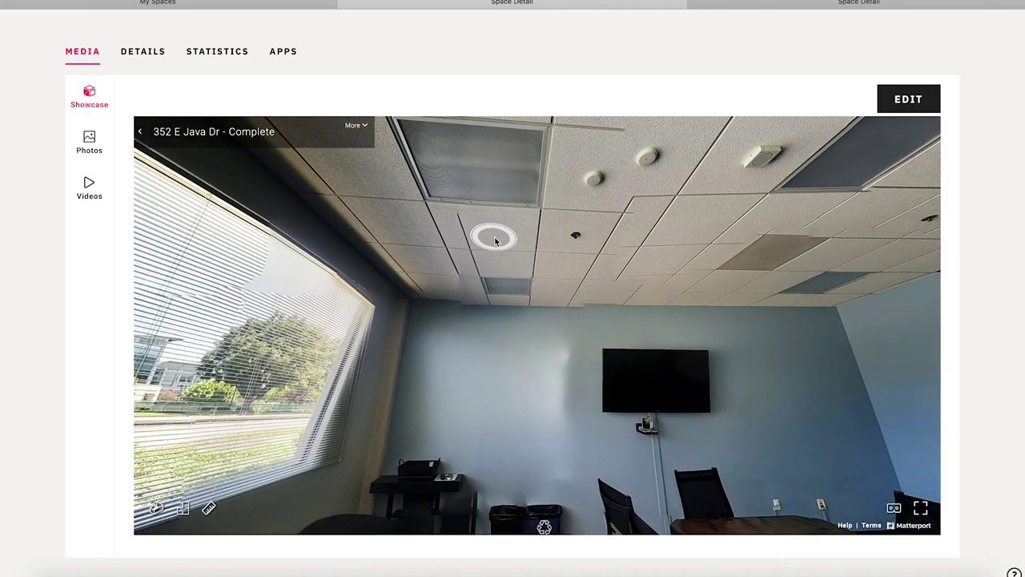
{"action": "left_click_drag", "start_coordinate": [495, 240], "coordinate": [682, 316]}
{"action": "left_click_drag", "start_coordinate": [473, 214], "coordinate": [574, 288]}
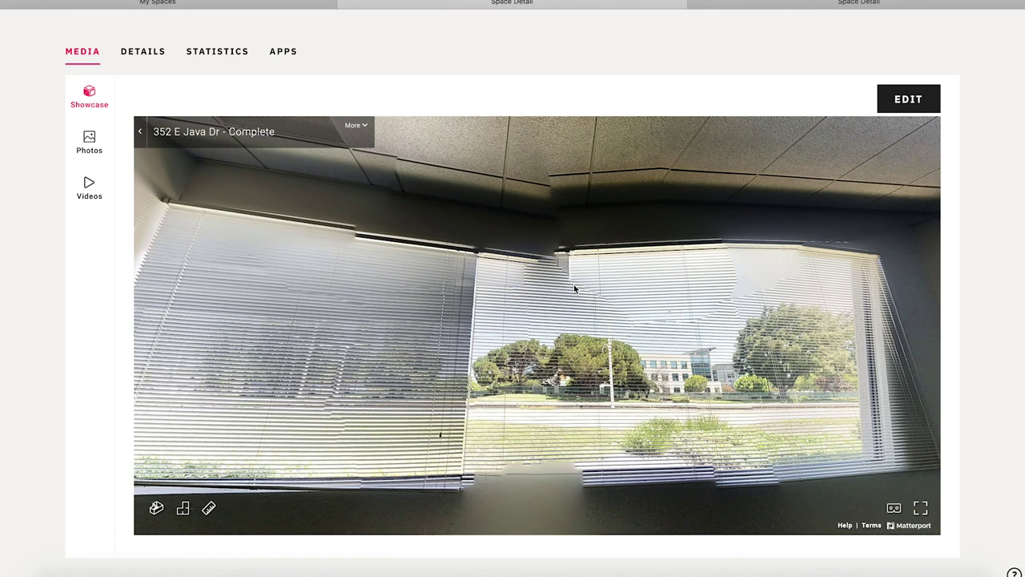
{"action": "left_click_drag", "start_coordinate": [481, 298], "coordinate": [461, 245]}
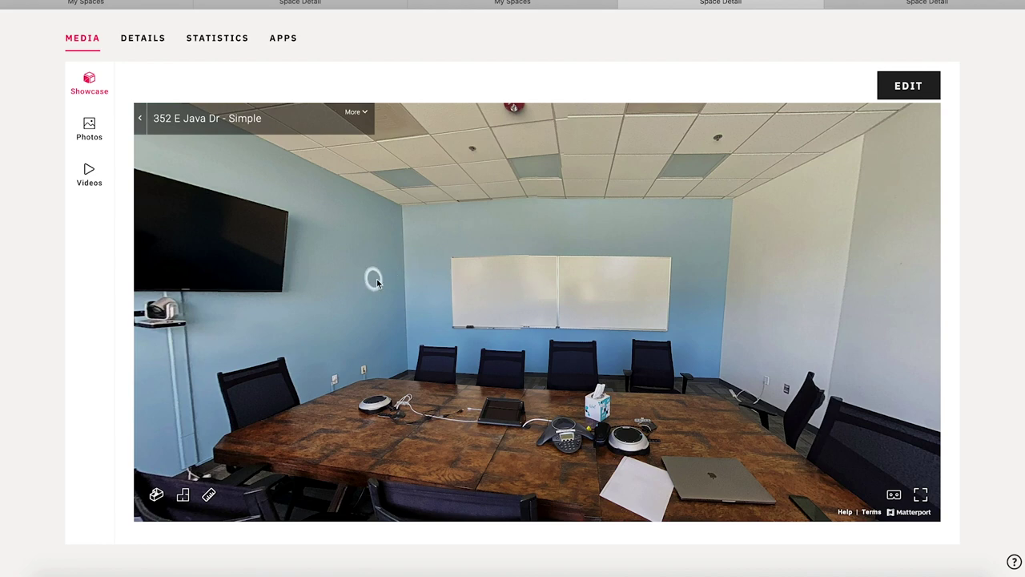
Step: Pan around the Simple model to view the window and recycling bins, the door and clock, then the table
{"action": "left_click_drag", "start_coordinate": [377, 281], "coordinate": [625, 277]}
{"action": "left_click_drag", "start_coordinate": [473, 280], "coordinate": [645, 286]}
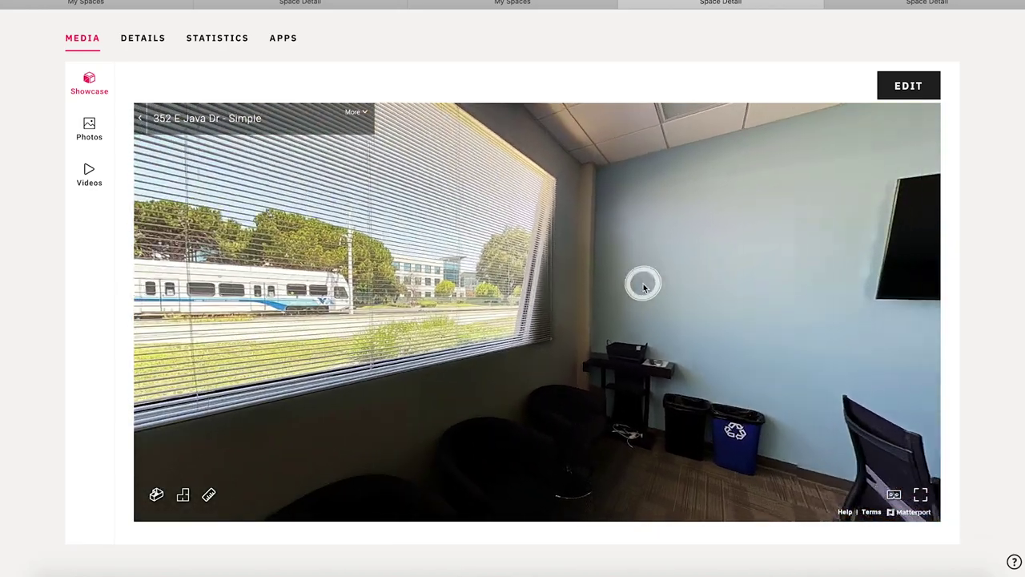
{"action": "left_click_drag", "start_coordinate": [451, 275], "coordinate": [631, 309]}
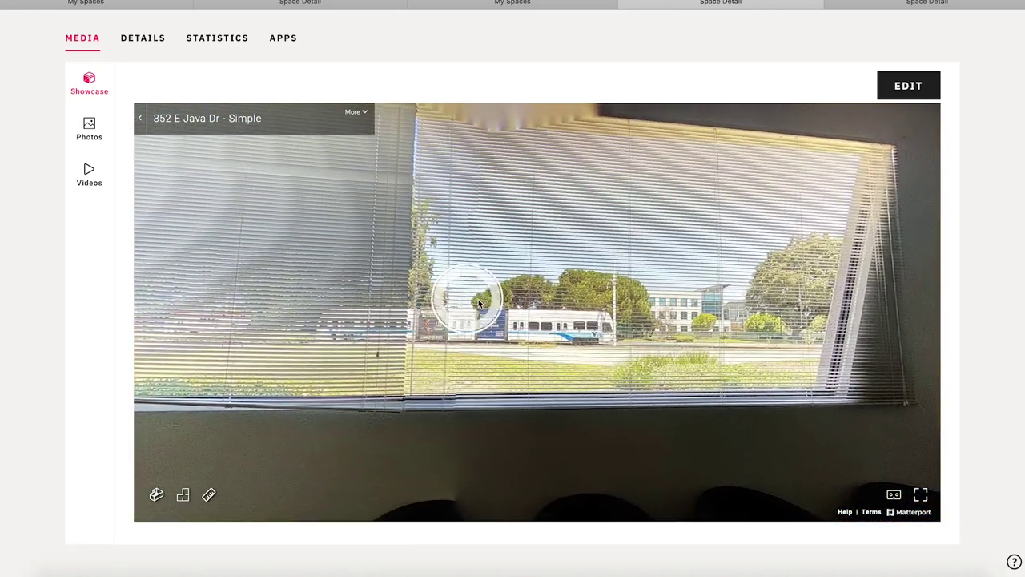
{"action": "left_click_drag", "start_coordinate": [479, 303], "coordinate": [664, 314]}
{"action": "left_click_drag", "start_coordinate": [472, 297], "coordinate": [648, 247]}
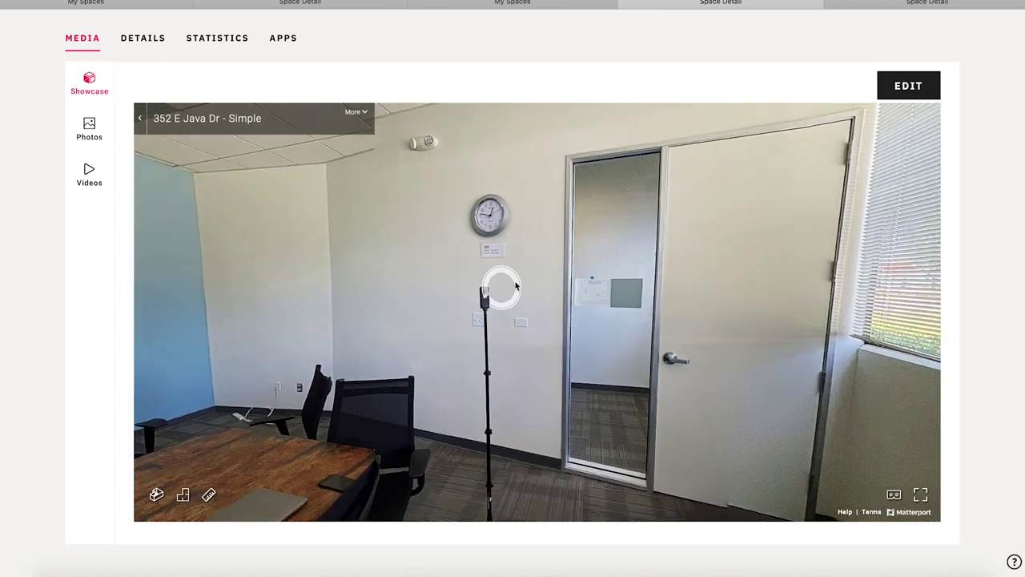
{"action": "left_click_drag", "start_coordinate": [499, 289], "coordinate": [639, 231]}
{"action": "left_click_drag", "start_coordinate": [464, 272], "coordinate": [504, 405]}
Step: Look up at the ceiling, down at the carpeted floor, and back to the table and chairs
{"action": "left_click_drag", "start_coordinate": [562, 294], "coordinate": [537, 369]}
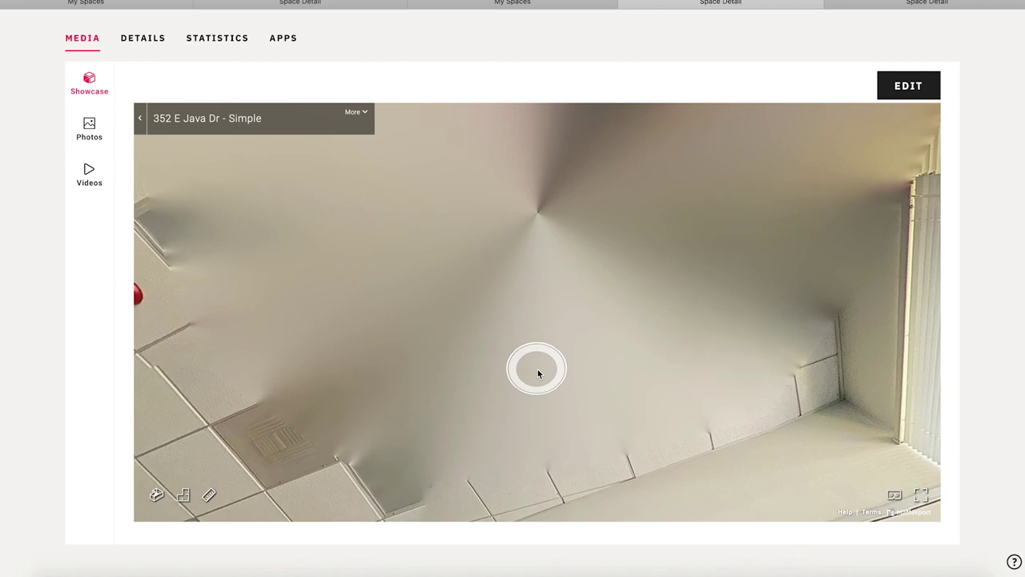
{"action": "left_click_drag", "start_coordinate": [525, 449], "coordinate": [561, 257]}
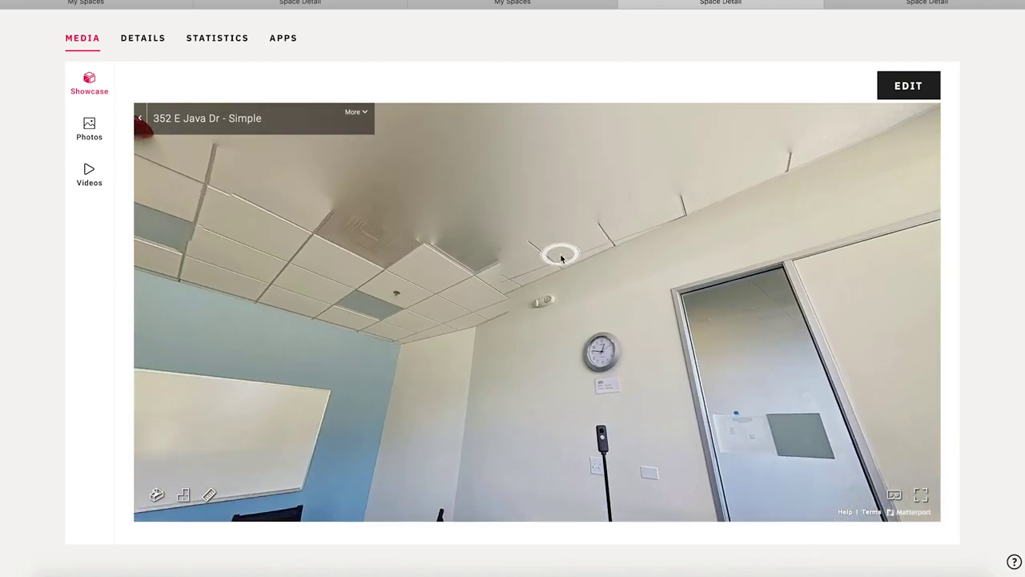
{"action": "left_click_drag", "start_coordinate": [556, 419], "coordinate": [565, 256]}
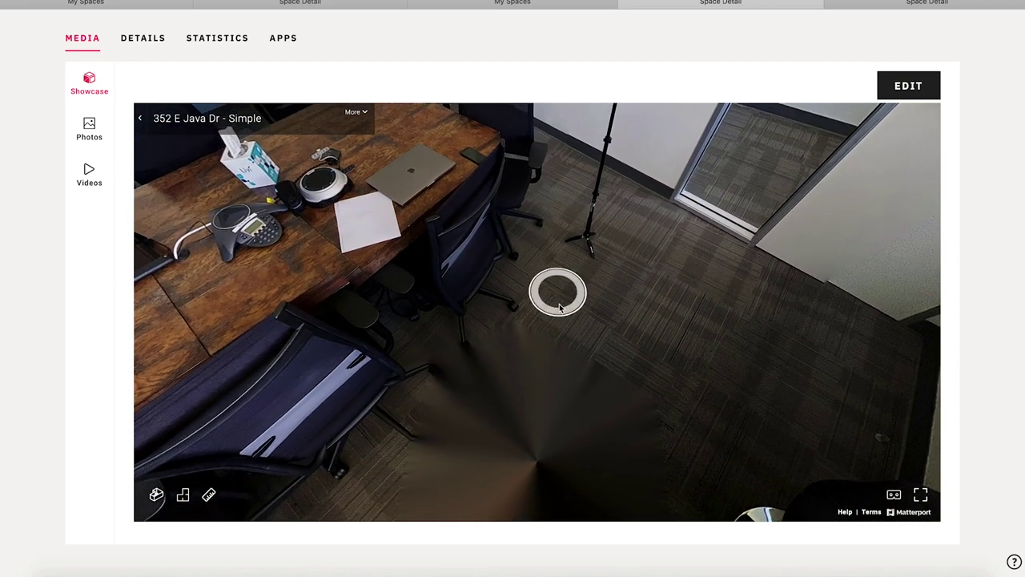
{"action": "left_click_drag", "start_coordinate": [561, 307], "coordinate": [583, 319]}
Step: Move to the table's end, then by the window, face the whiteboard and step closer to the table
{"action": "left_click", "coordinate": [449, 278]}
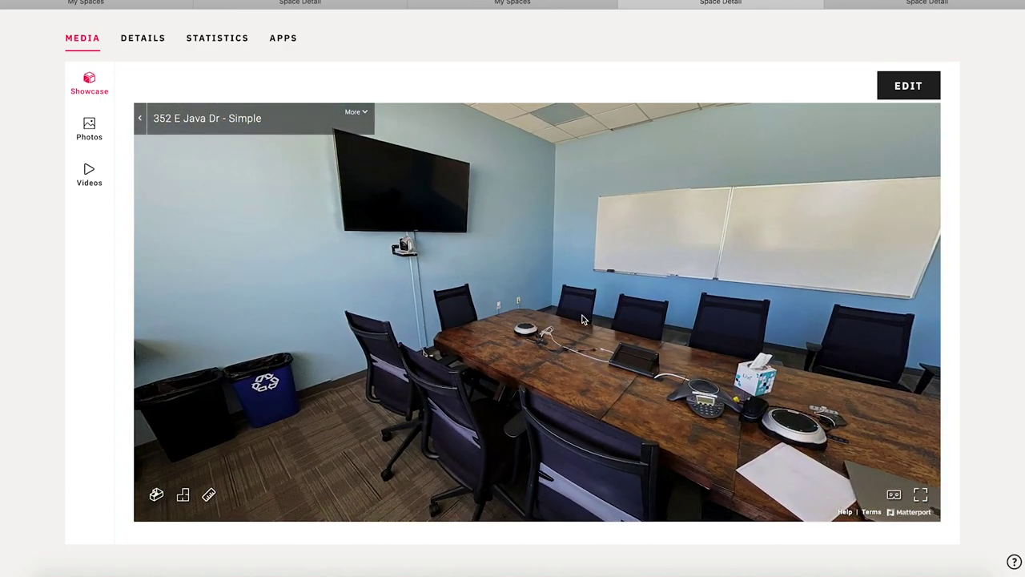
{"action": "left_click", "coordinate": [495, 290]}
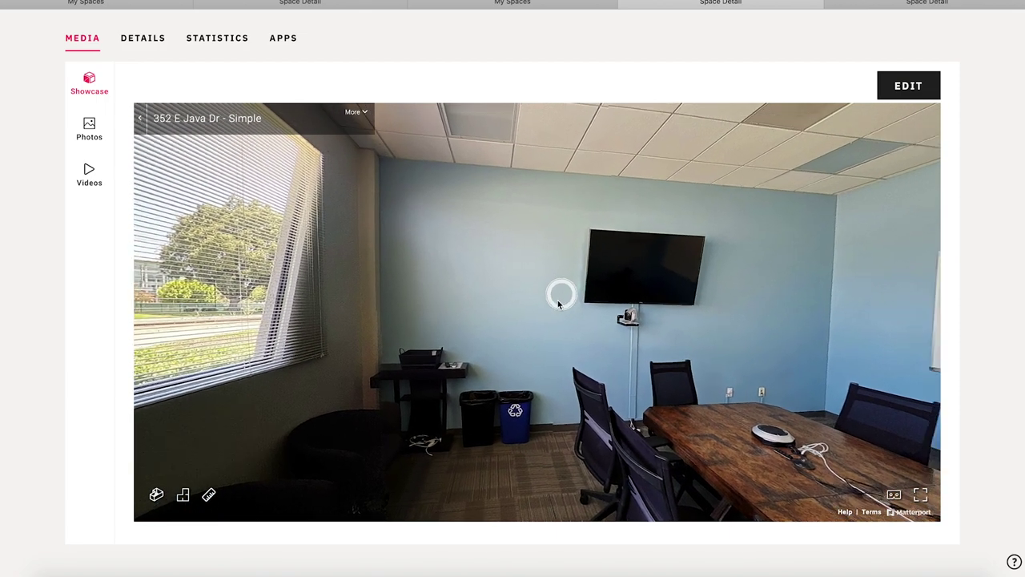
{"action": "left_click_drag", "start_coordinate": [560, 303], "coordinate": [418, 363]}
{"action": "left_click", "coordinate": [481, 313]}
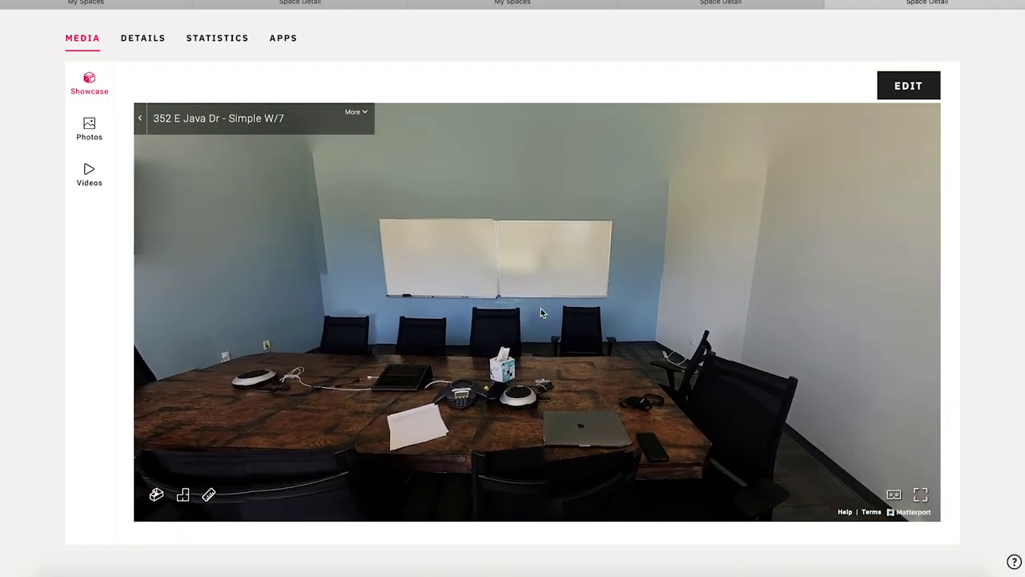
Step: Look toward the clock wall, doorway and window blinds, then move to spots facing the window and table
{"action": "left_click_drag", "start_coordinate": [606, 312], "coordinate": [342, 293]}
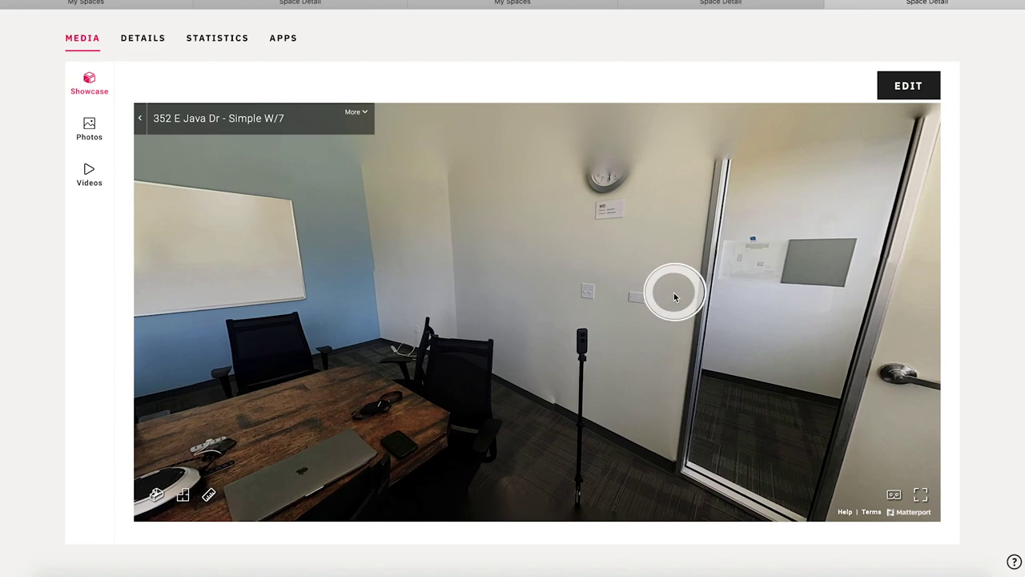
{"action": "left_click_drag", "start_coordinate": [673, 293], "coordinate": [517, 386]}
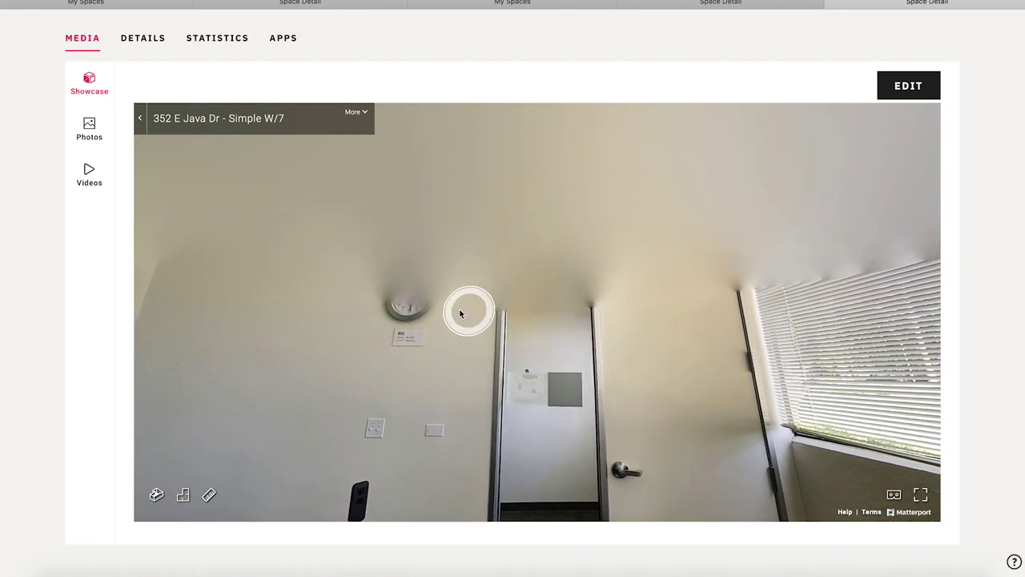
{"action": "left_click_drag", "start_coordinate": [513, 267], "coordinate": [346, 297]}
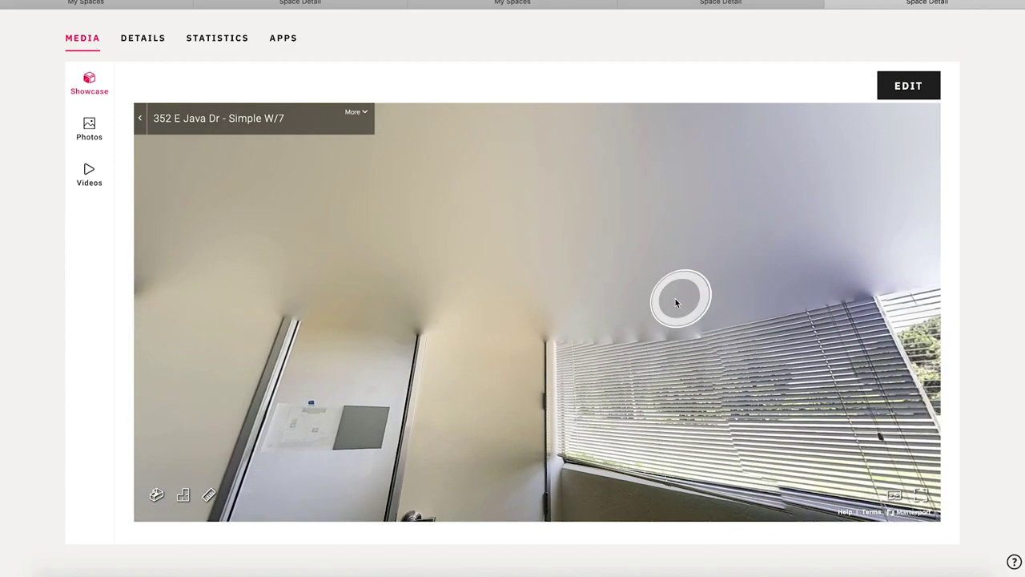
{"action": "left_click_drag", "start_coordinate": [682, 297], "coordinate": [480, 302]}
{"action": "left_click", "coordinate": [648, 362]}
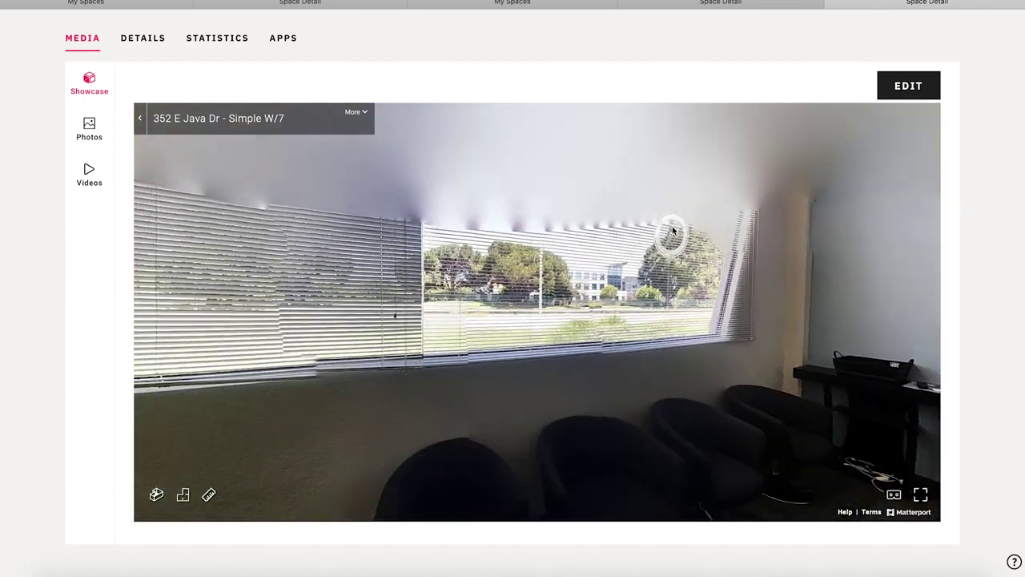
{"action": "left_click_drag", "start_coordinate": [689, 331], "coordinate": [521, 232]}
{"action": "left_click", "coordinate": [568, 275]}
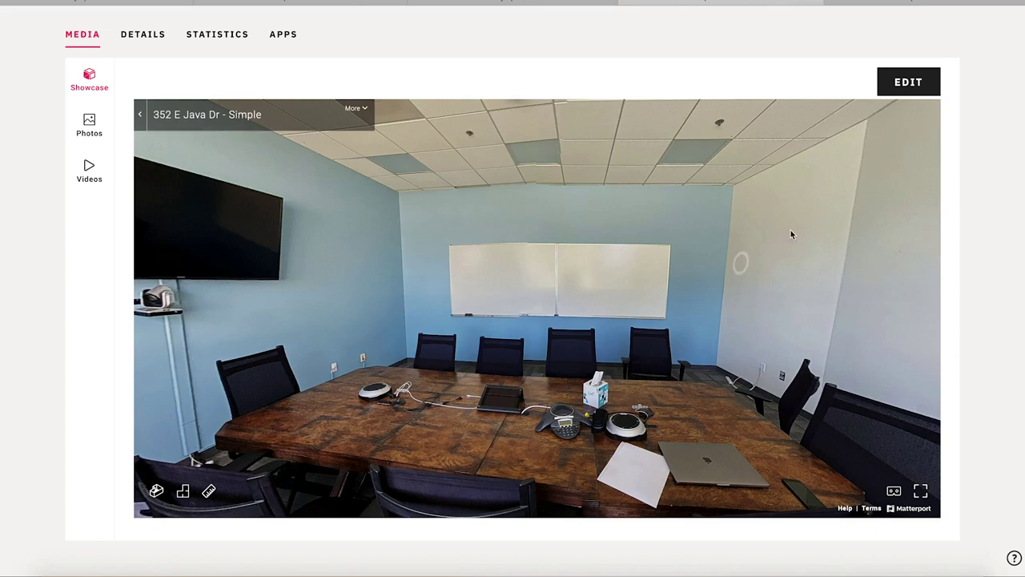
{"action": "left_click", "coordinate": [908, 82]}
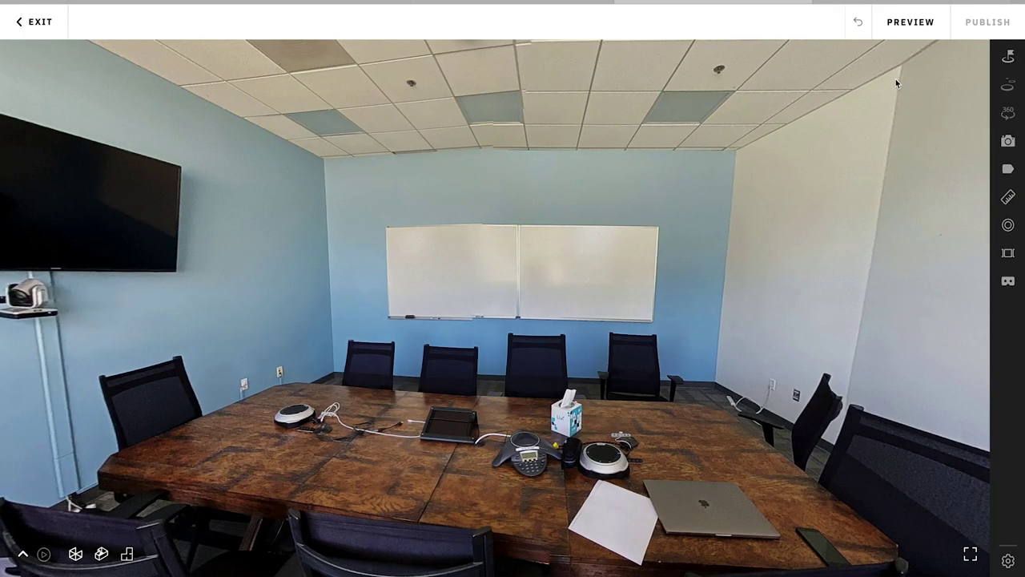
Step: In the Mattertags tool, add a new Mattertag and pin it on the speakerphone at the table's left end
{"action": "left_click", "coordinate": [1008, 226]}
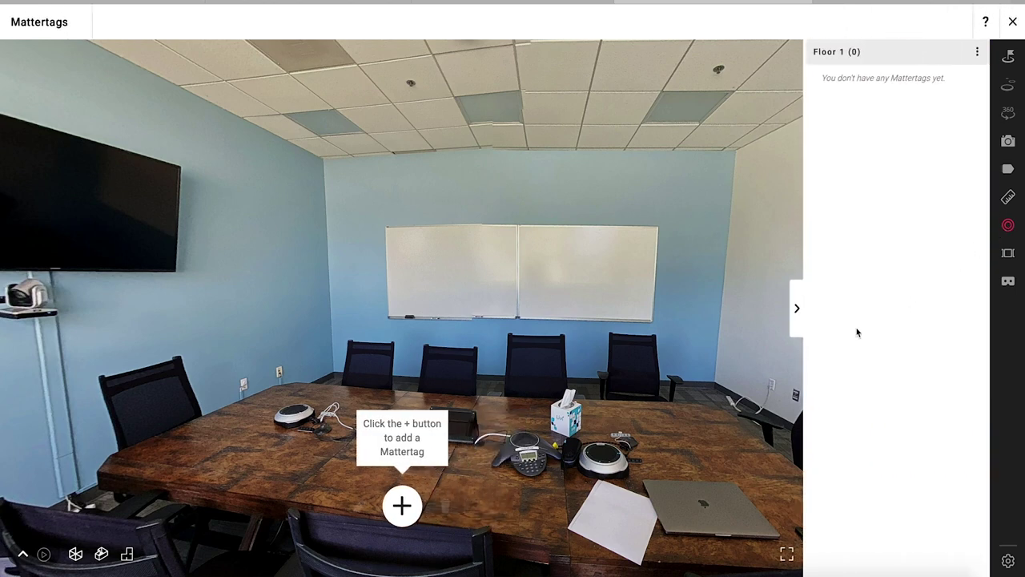
{"action": "left_click", "coordinate": [403, 506]}
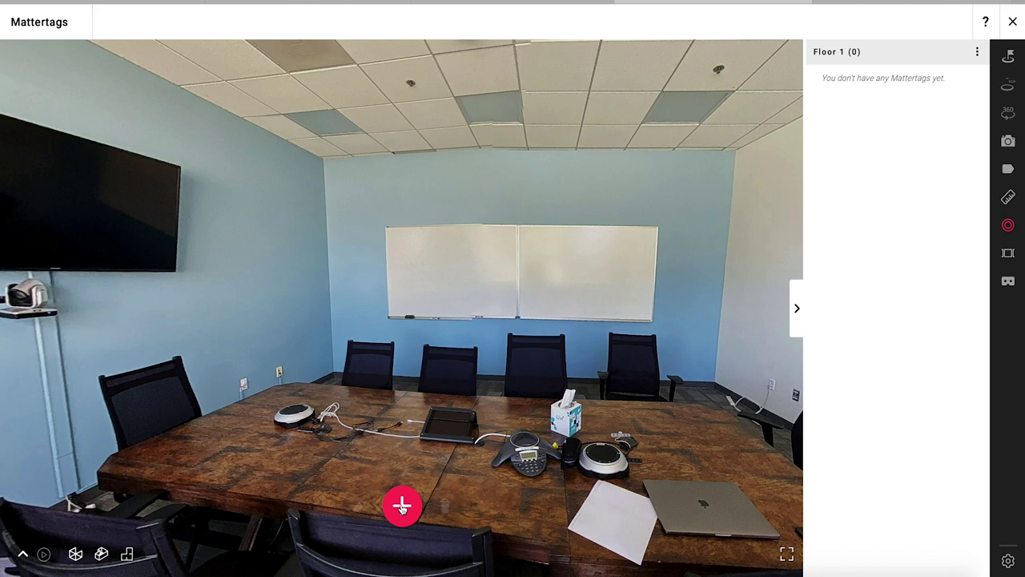
{"action": "left_click", "coordinate": [403, 506]}
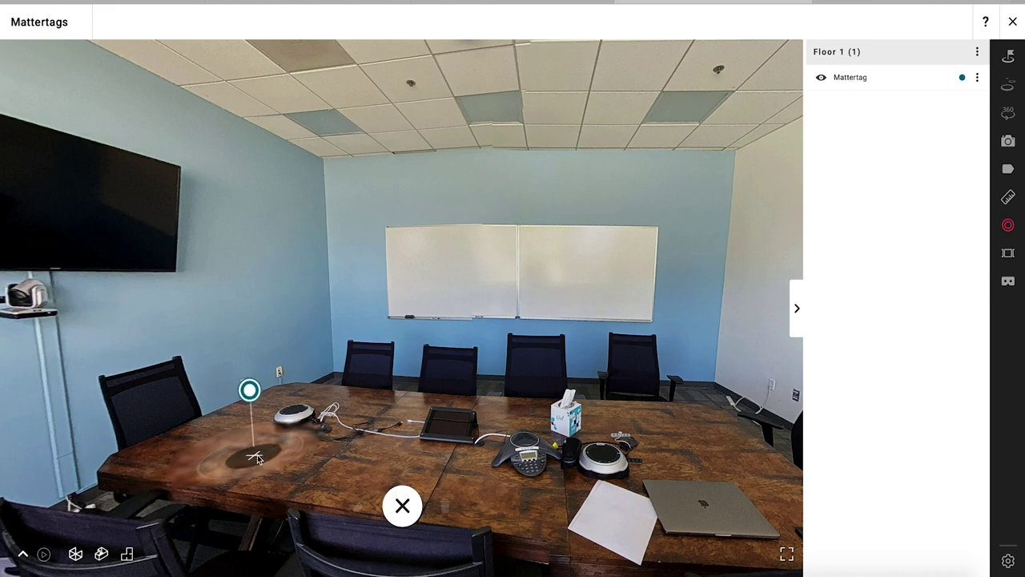
{"action": "left_click", "coordinate": [296, 414]}
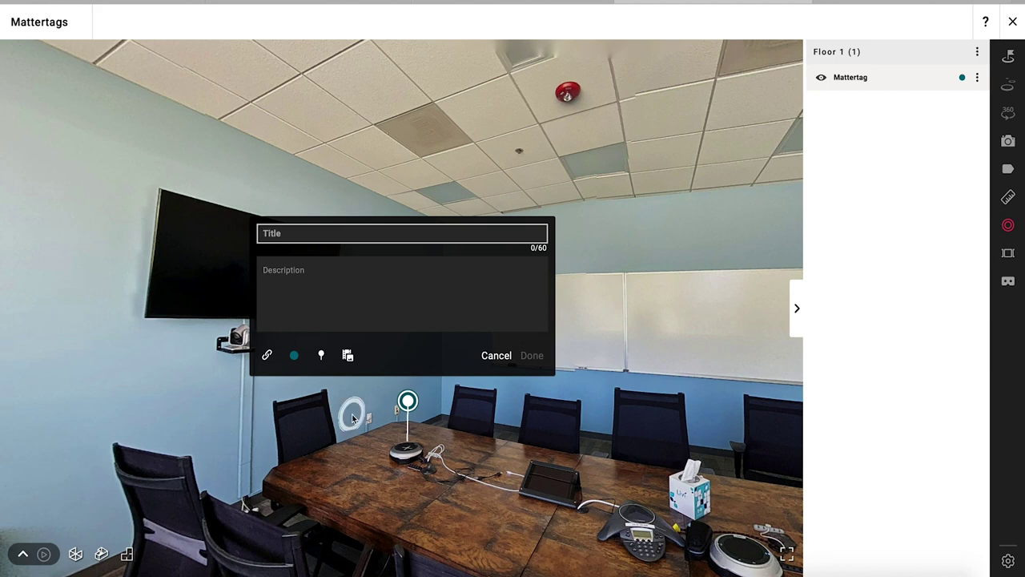
Step: Enter 'Title' and 'Description' for the tag, opening and cancelling the media link without adding one
{"action": "left_click", "coordinate": [328, 318]}
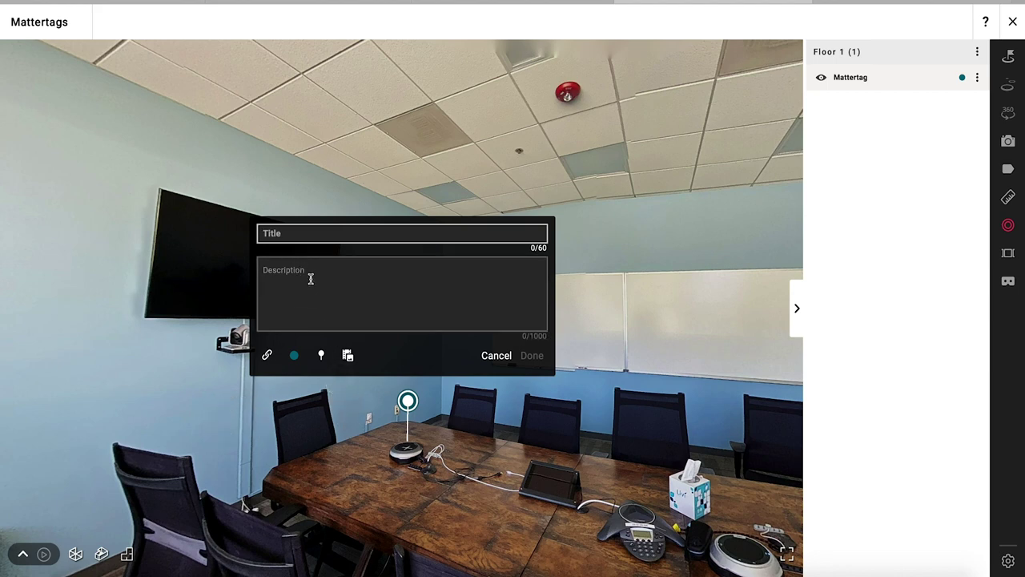
{"action": "type", "text": "Title"}
{"action": "key", "text": "Tab"}
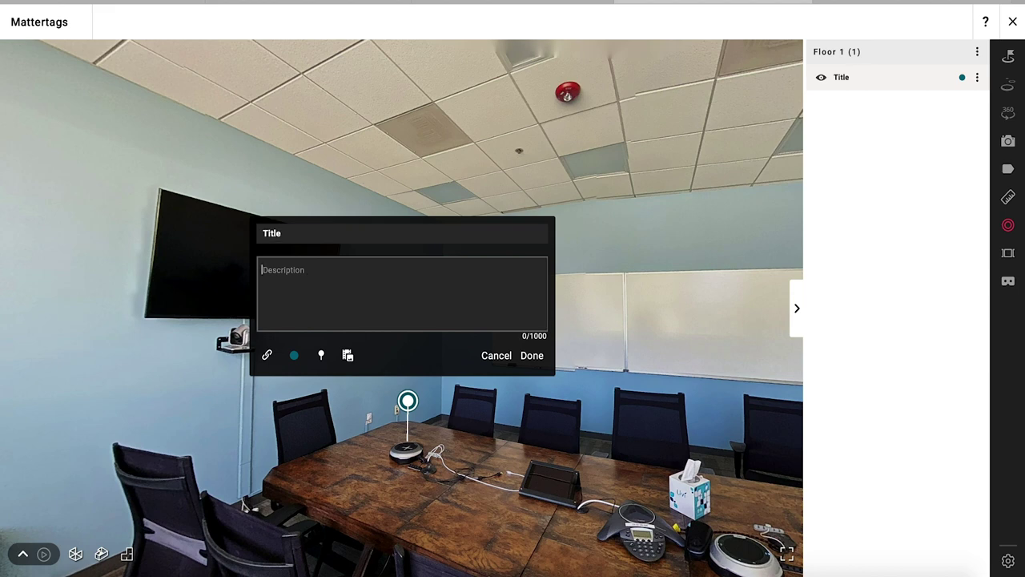
{"action": "type", "text": "Description"}
{"action": "left_click", "coordinate": [348, 357]}
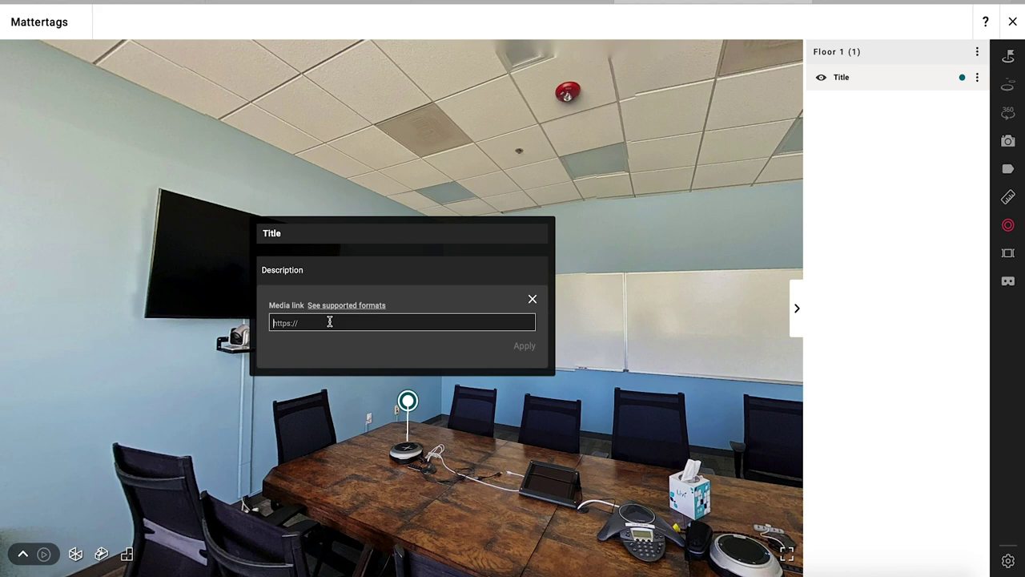
{"action": "left_click", "coordinate": [533, 299]}
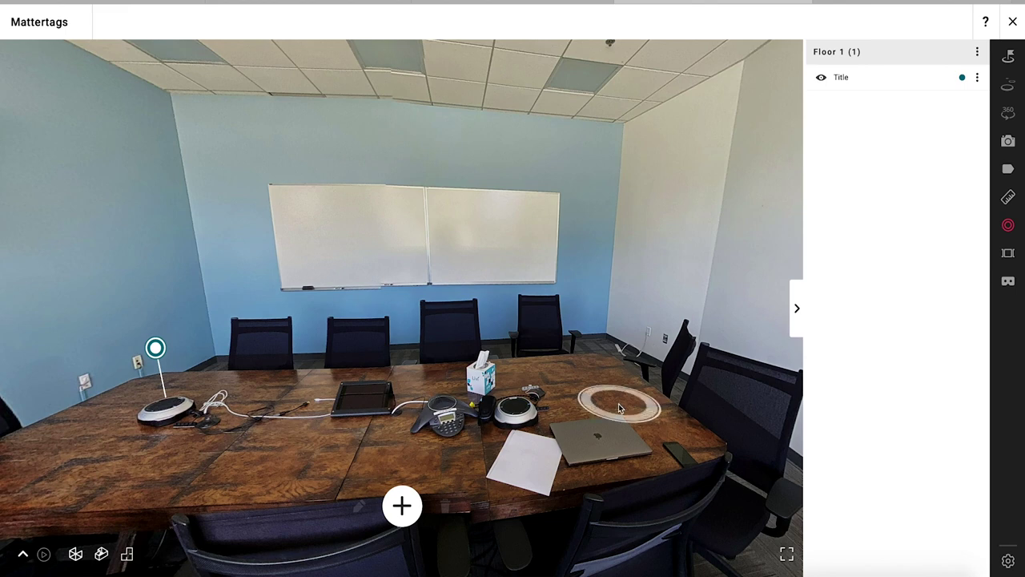
Step: In the Labels tool, add a new label and drop it onto the conference table in the floor plan
{"action": "left_click", "coordinate": [1009, 170]}
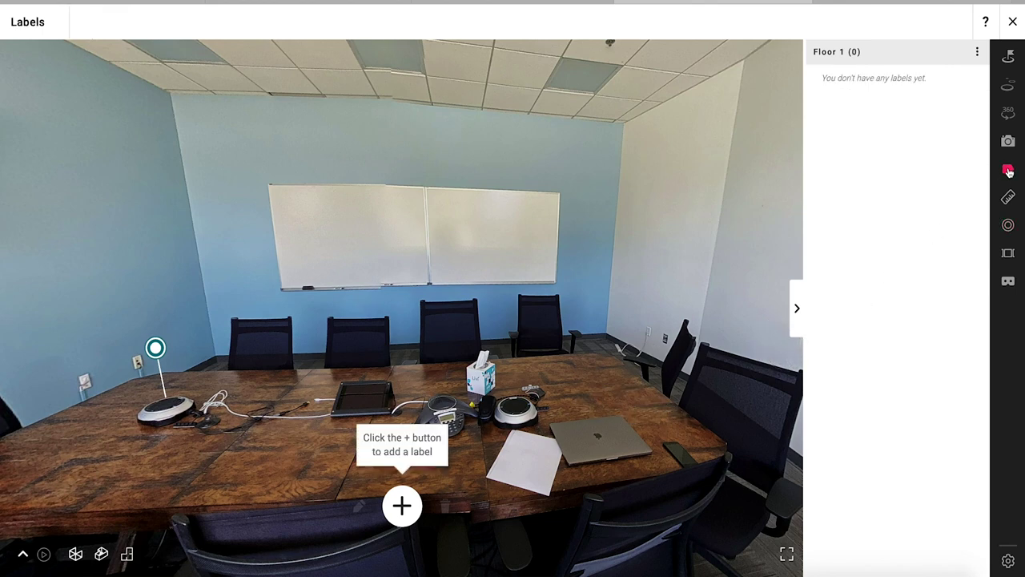
{"action": "left_click", "coordinate": [403, 503]}
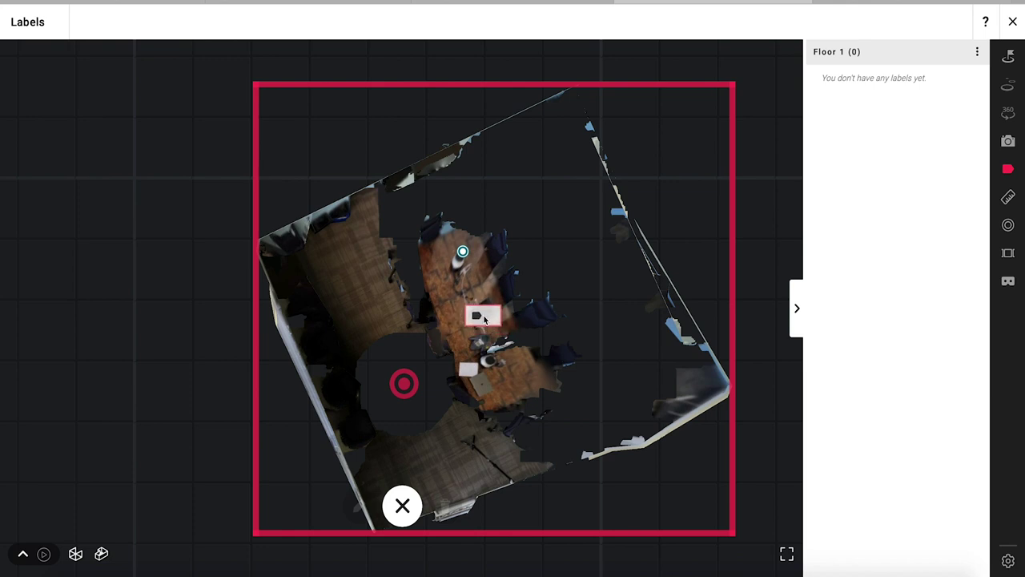
{"action": "left_click", "coordinate": [475, 320]}
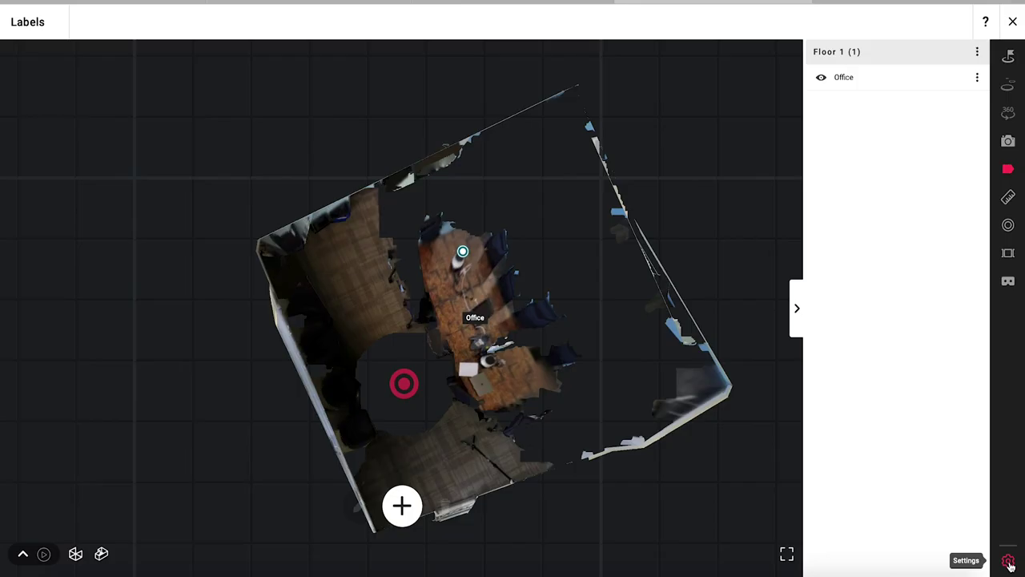
Step: In Settings > Advanced, switch visitor Labels off and back on, then close Settings
{"action": "left_click", "coordinate": [1009, 563]}
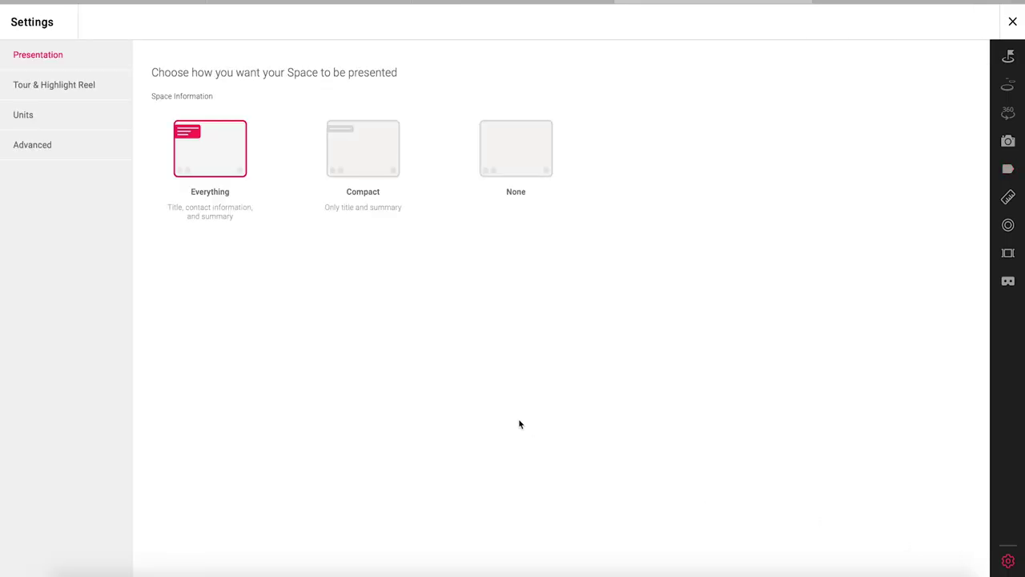
{"action": "left_click", "coordinate": [60, 146]}
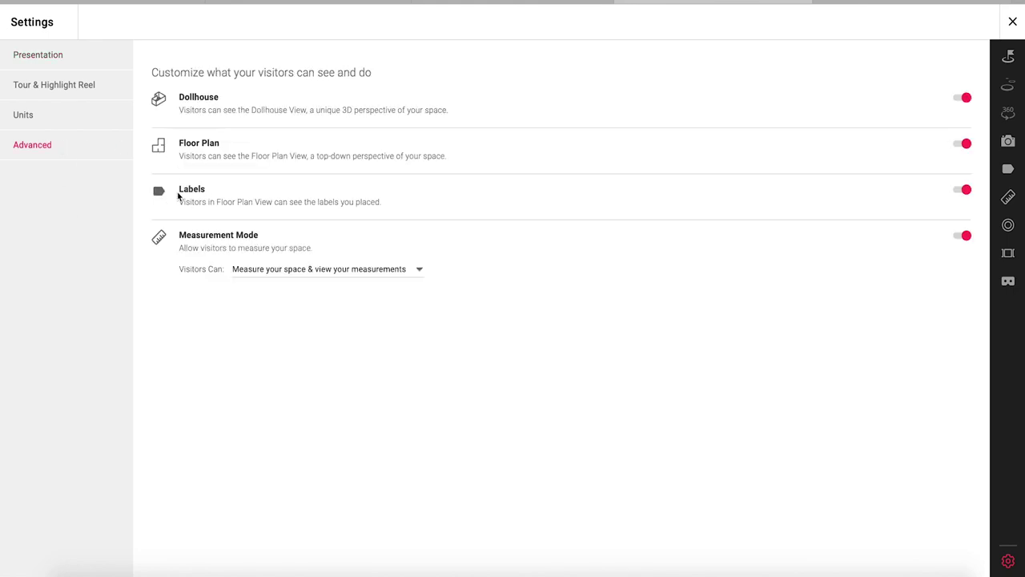
{"action": "left_click", "coordinate": [963, 192]}
{"action": "left_click", "coordinate": [962, 192]}
{"action": "left_click", "coordinate": [1008, 561]}
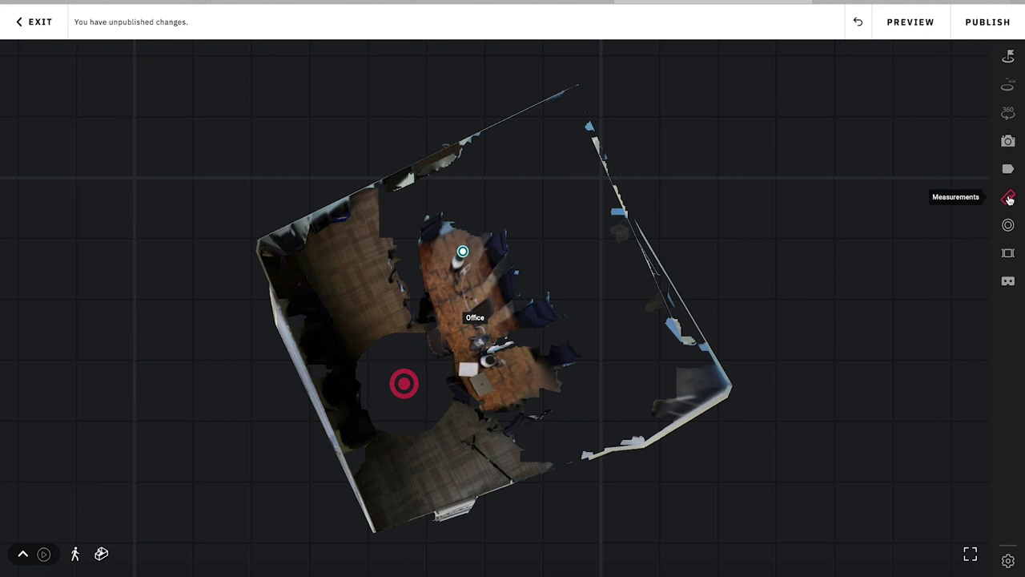
Step: From a top-down view, draw and save a 5.38 m measurement from the near wall to the far wall
{"action": "left_click", "coordinate": [1009, 198]}
{"action": "left_click_drag", "start_coordinate": [756, 401], "coordinate": [697, 457]}
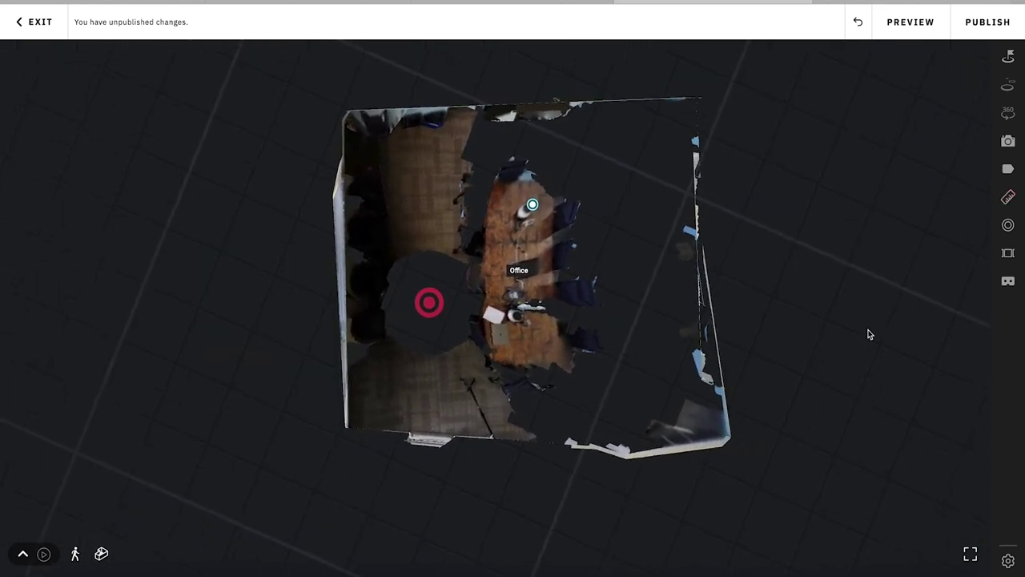
{"action": "left_click", "coordinate": [1009, 198]}
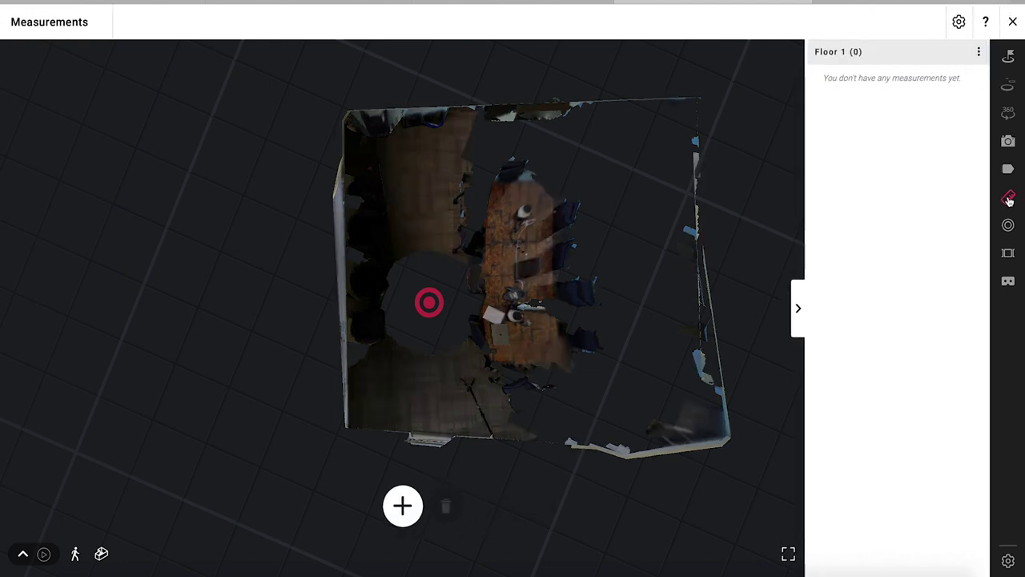
{"action": "left_click", "coordinate": [402, 506]}
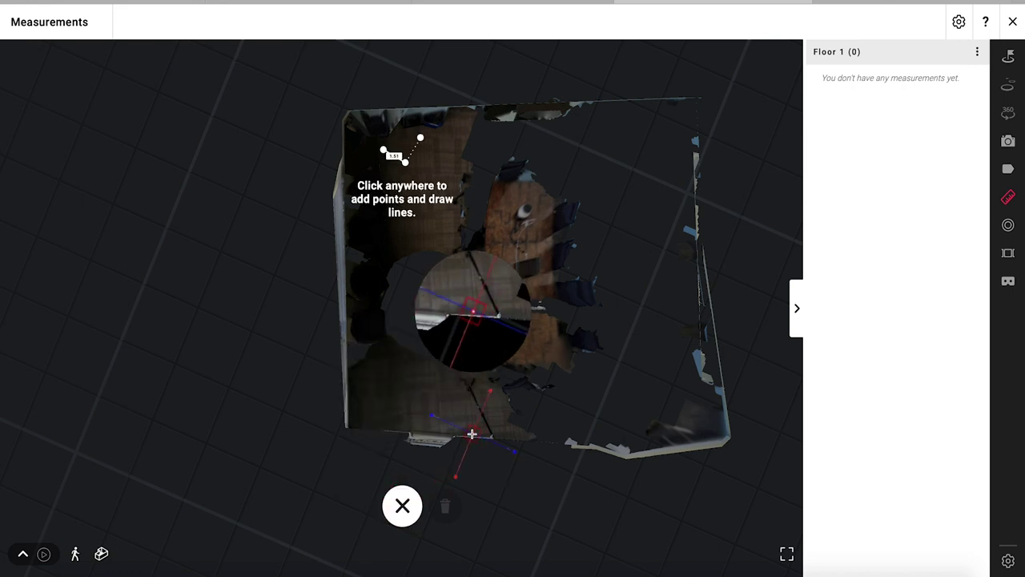
{"action": "left_click", "coordinate": [474, 437]}
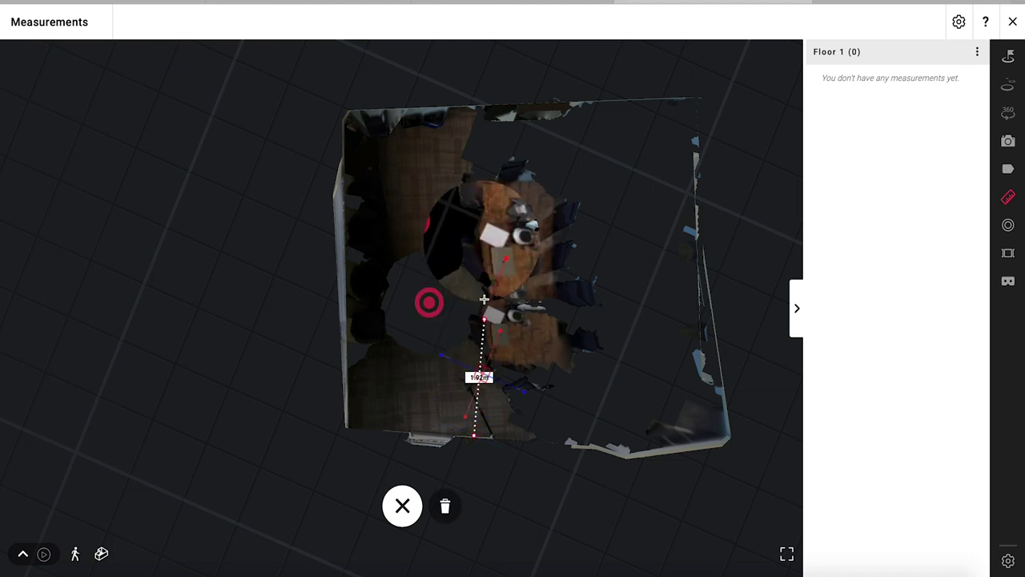
{"action": "left_click", "coordinate": [467, 108]}
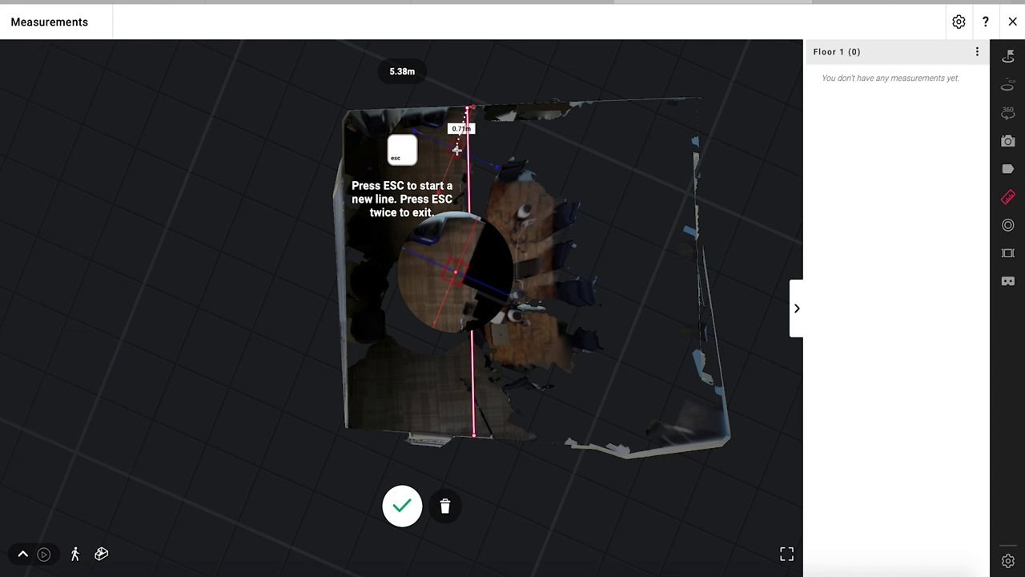
{"action": "left_click", "coordinate": [403, 507]}
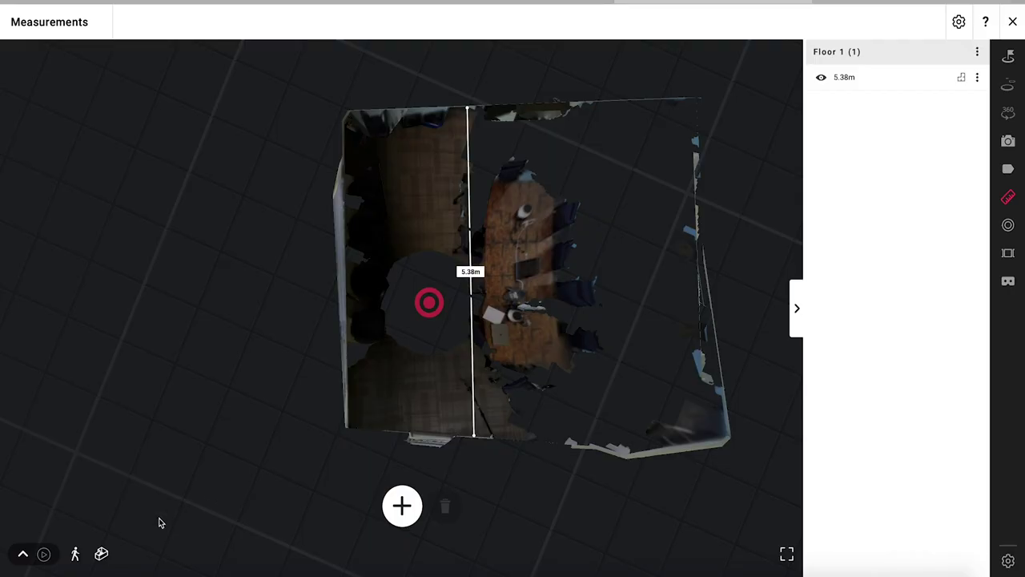
Step: In the dollhouse view, draw and save a second 5.40 m measurement starting high on the back wall
{"action": "left_click", "coordinate": [102, 555]}
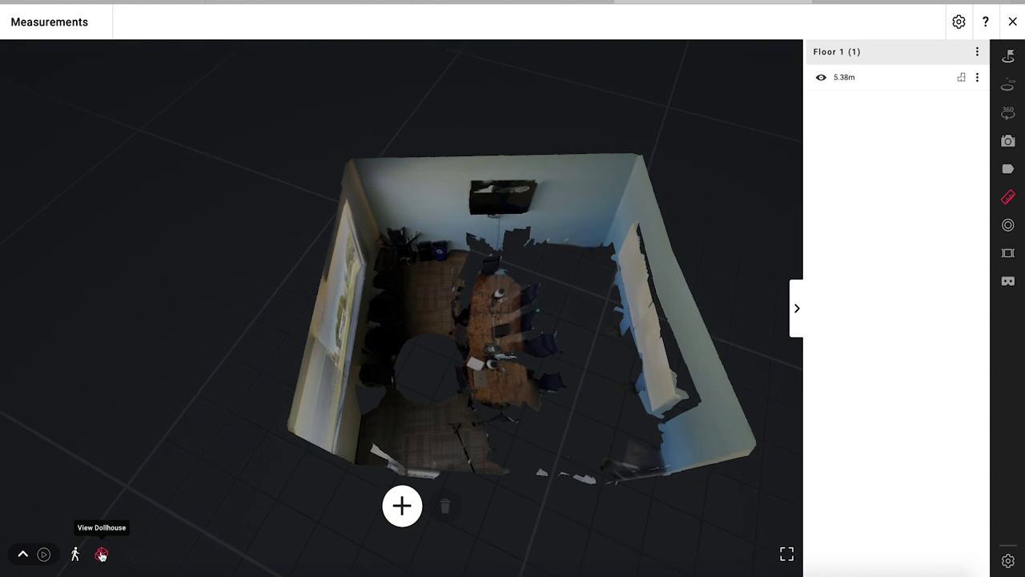
{"action": "left_click_drag", "start_coordinate": [439, 345], "coordinate": [475, 424]}
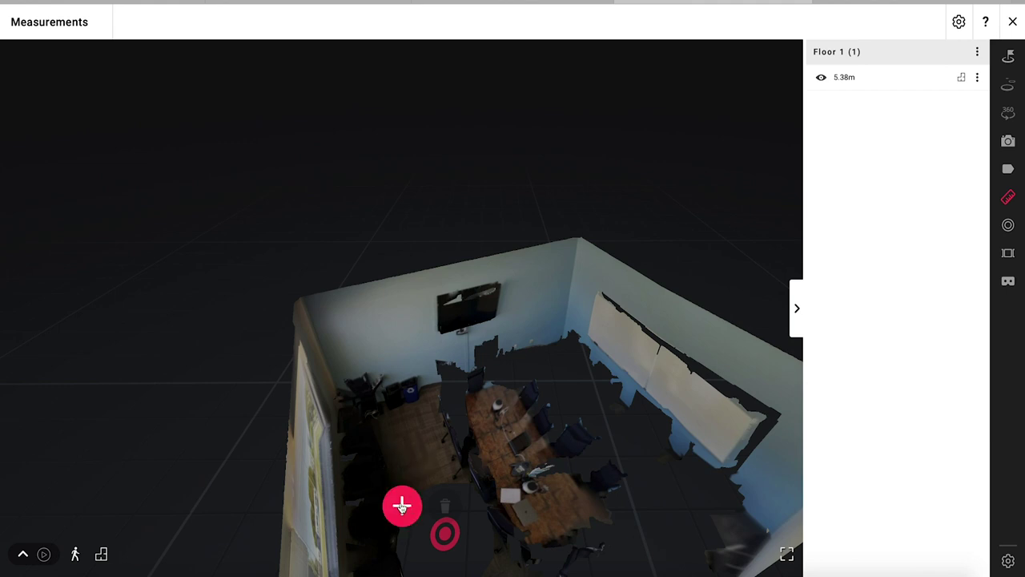
{"action": "left_click", "coordinate": [402, 506]}
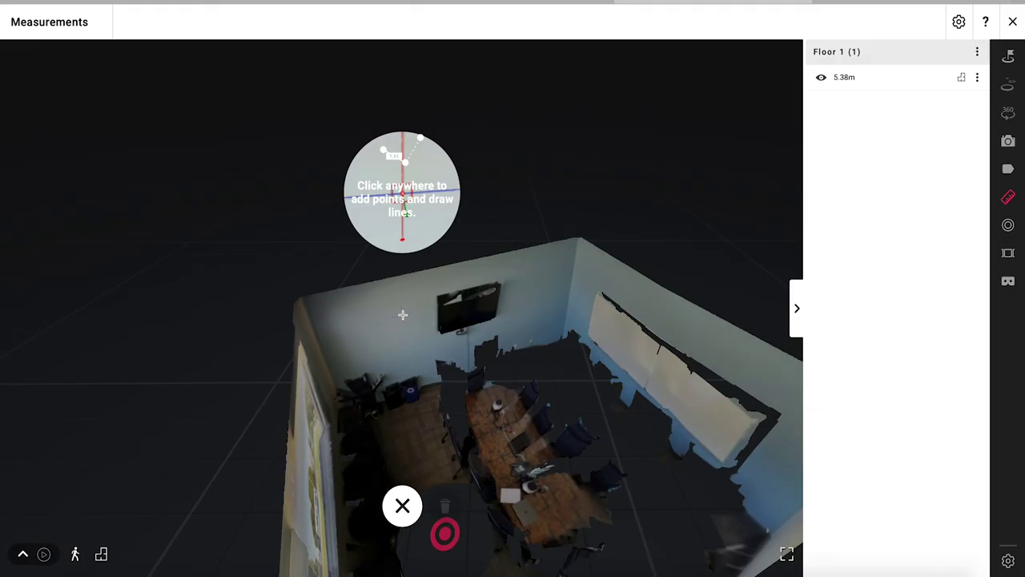
{"action": "left_click", "coordinate": [402, 315]}
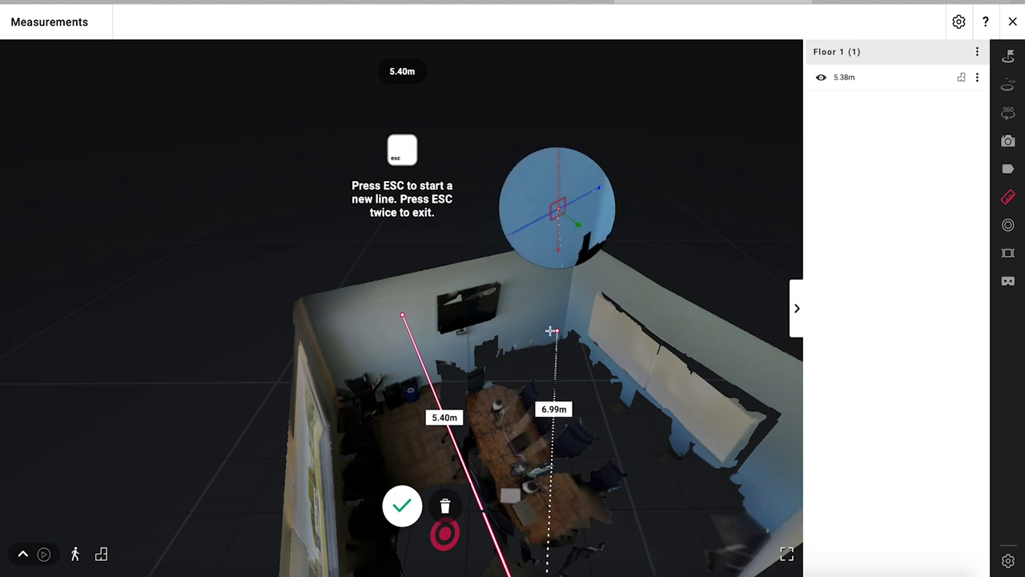
{"action": "left_click", "coordinate": [402, 507]}
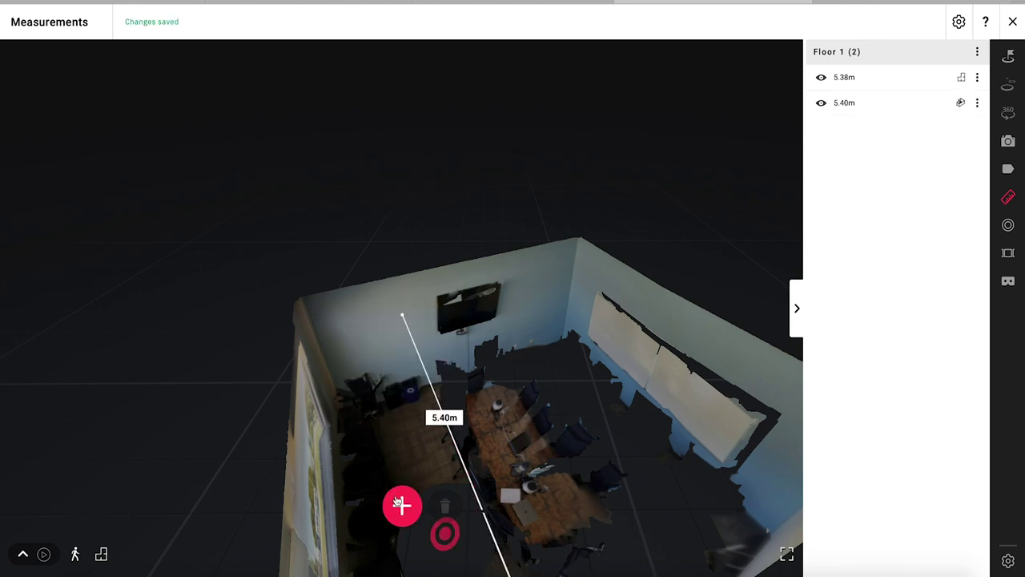
Step: Re-enter the conference room panorama and look up at the ceiling where the 5.40 m line runs
{"action": "left_click", "coordinate": [427, 458]}
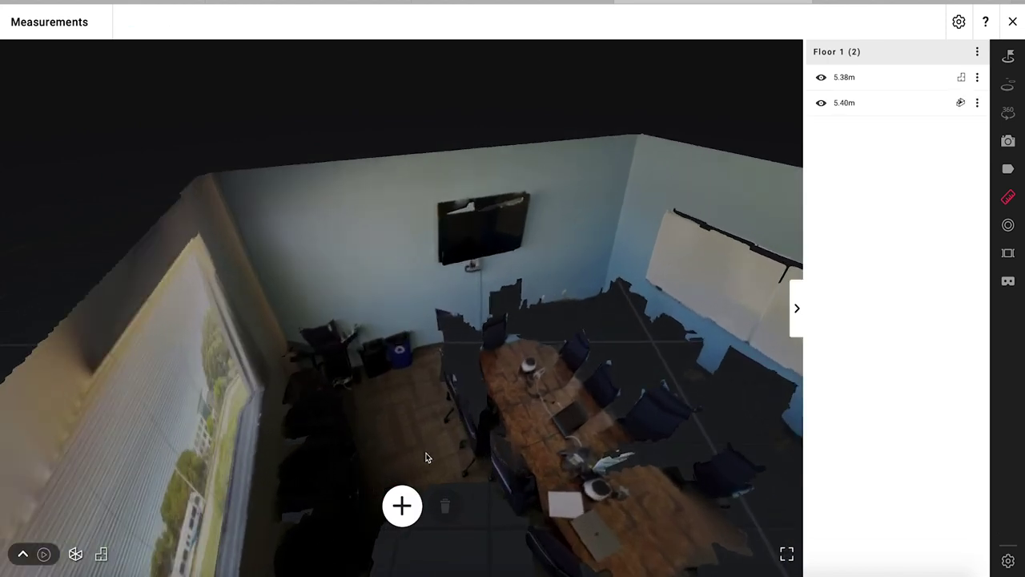
{"action": "left_click_drag", "start_coordinate": [478, 386], "coordinate": [232, 458]}
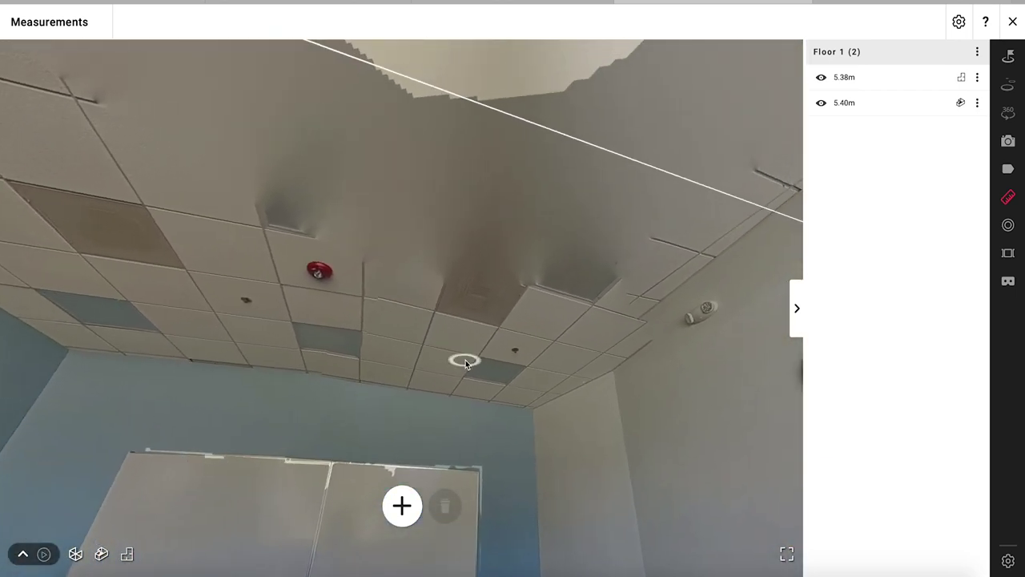